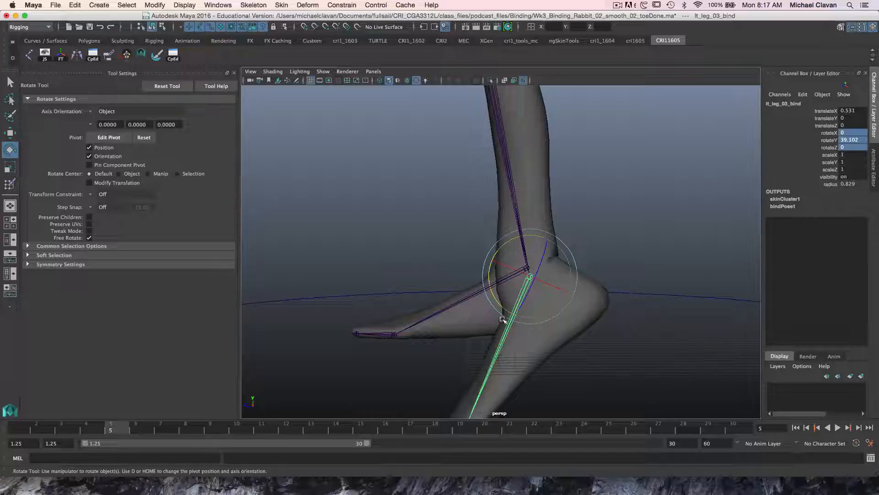
Start the Paint Skin Weights tool on the rabbit mesh and display the weights of the lt_leg_03_bind foot joint
{"action": "left_click", "coordinate": [534, 186]}
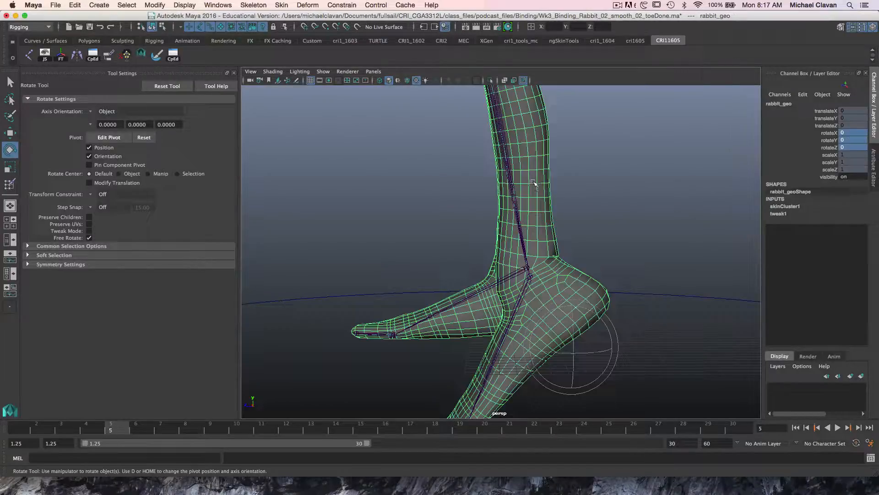
{"action": "right_click_drag", "start_coordinate": [534, 183], "coordinate": [465, 168]}
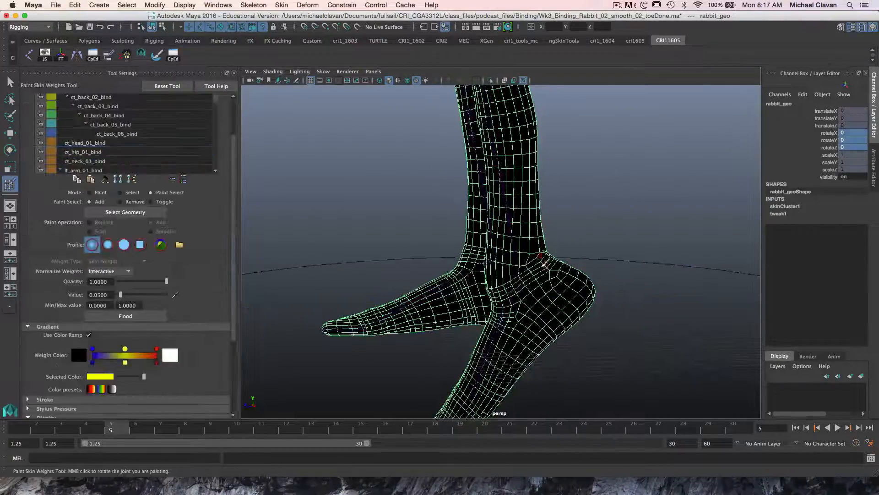
{"action": "right_click_drag", "start_coordinate": [507, 296], "coordinate": [515, 229]}
{"action": "middle_click_drag", "start_coordinate": [548, 243], "coordinate": [568, 217], "text": "alt"}
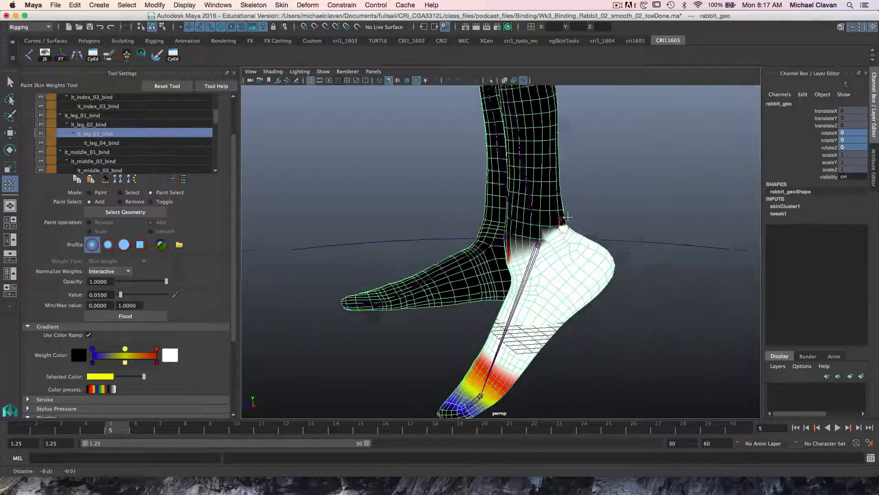
{"action": "right_click_drag", "start_coordinate": [568, 217], "coordinate": [589, 222], "text": "alt"}
{"action": "left_click_drag", "start_coordinate": [557, 235], "coordinate": [550, 226], "text": "alt"}
{"action": "middle_click_drag", "start_coordinate": [552, 227], "coordinate": [571, 250], "text": "alt"}
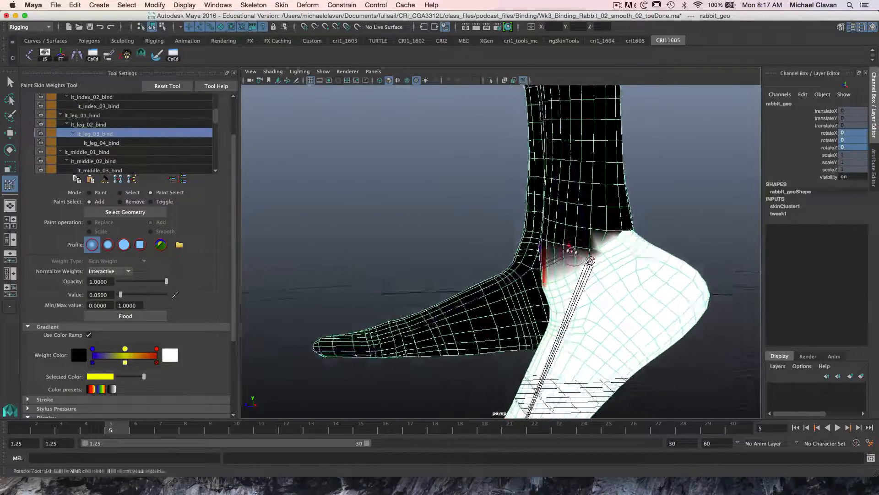
{"action": "left_click_drag", "start_coordinate": [572, 250], "coordinate": [596, 259], "text": "alt"}
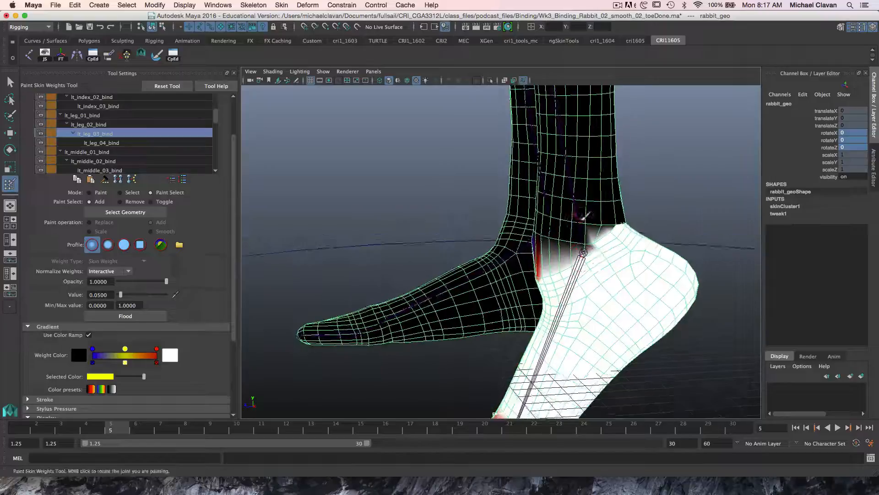
Make lt_leg_02_bind, the lower-leg joint, the active influence and inspect its weights around the ankle
{"action": "right_click_drag", "start_coordinate": [577, 215], "coordinate": [579, 152]}
{"action": "left_click_drag", "start_coordinate": [598, 213], "coordinate": [588, 221], "text": "alt"}
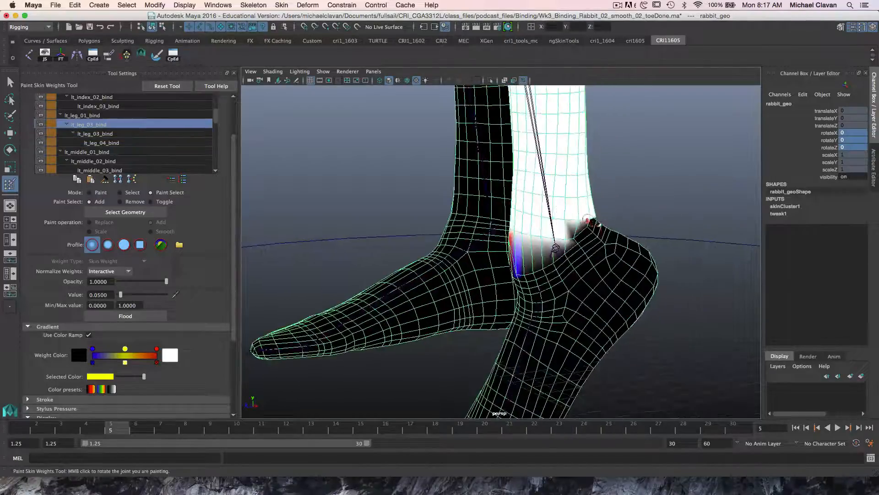
{"action": "middle_click_drag", "start_coordinate": [588, 221], "coordinate": [636, 226], "text": "alt"}
{"action": "left_click_drag", "start_coordinate": [571, 275], "coordinate": [587, 276], "text": "alt"}
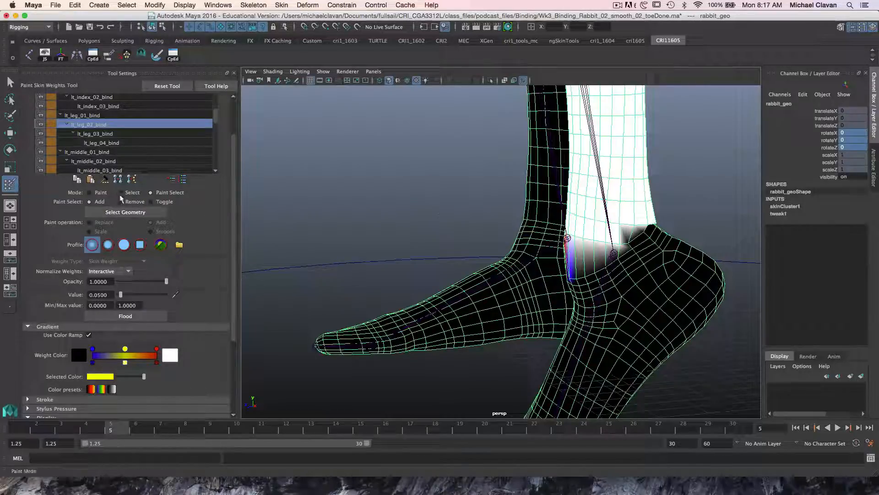
Switch the skin weight brush to Paint mode and set its value to 0.1
{"action": "left_click", "coordinate": [96, 193]}
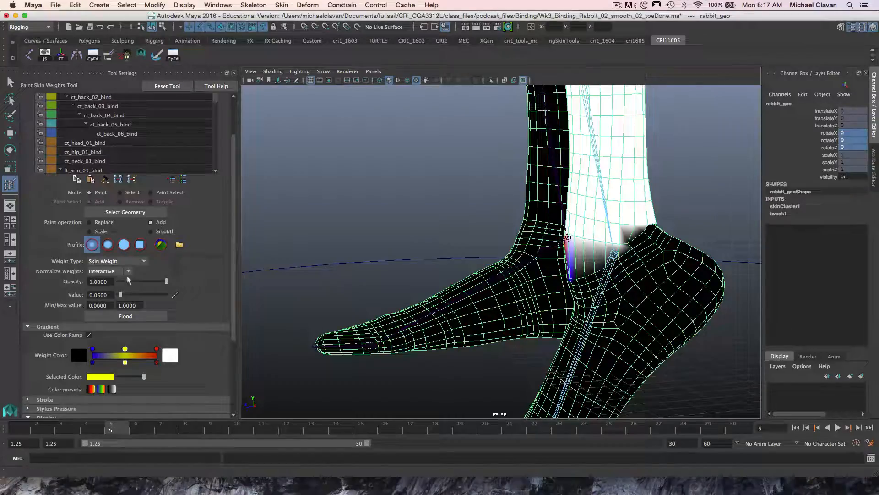
{"action": "left_click_drag", "start_coordinate": [108, 294], "coordinate": [93, 294]}
{"action": "type", "text": "1"}
{"action": "key", "text": "Return"}
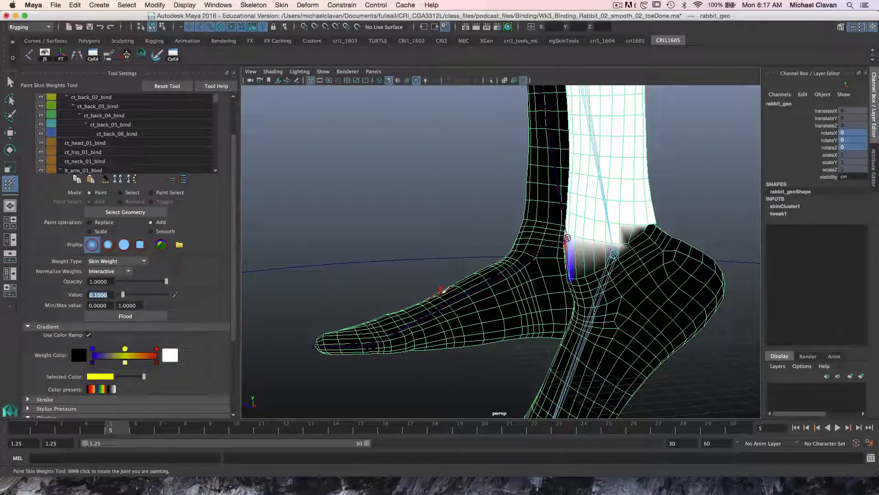
Add lt_leg_02_bind weight across the front and outer side of the left ankle, undoing the last stroke
{"action": "mouse_move", "coordinate": [632, 219]}
{"action": "left_mouse_down", "text": "alt"}
{"action": "mouse_move", "coordinate": [671, 237]}
{"action": "mouse_move", "coordinate": [560, 263]}
{"action": "mouse_move", "coordinate": [427, 265]}
{"action": "mouse_move", "coordinate": [453, 268]}
{"action": "left_mouse_up", "text": "alt"}
{"action": "mouse_move", "coordinate": [565, 261]}
{"action": "left_mouse_down"}
{"action": "mouse_move", "coordinate": [541, 270]}
{"action": "mouse_move", "coordinate": [582, 251]}
{"action": "mouse_move", "coordinate": [543, 264]}
{"action": "mouse_move", "coordinate": [559, 251]}
{"action": "mouse_move", "coordinate": [579, 255]}
{"action": "mouse_move", "coordinate": [569, 274]}
{"action": "left_mouse_up"}
{"action": "key", "text": "z"}
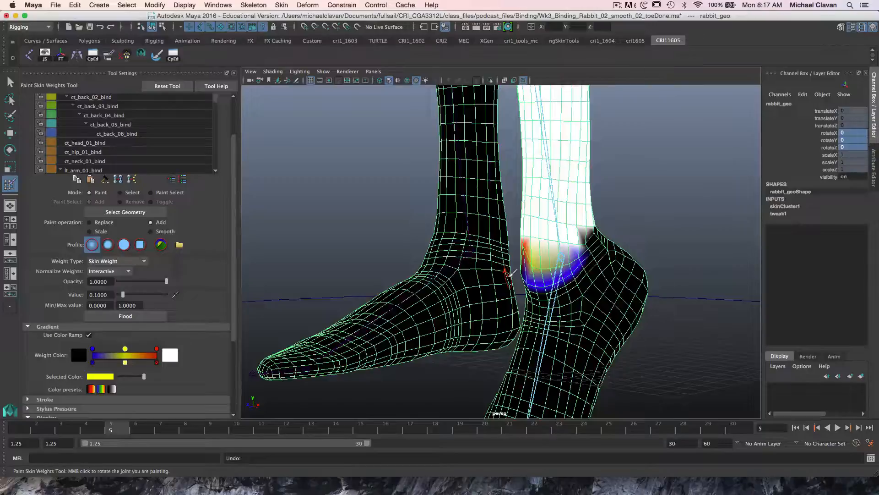
Center the view on the lt_leg_03_bind joint at the left ankle and resume painting skin weights on the rabbit mesh
{"action": "key", "text": "w"}
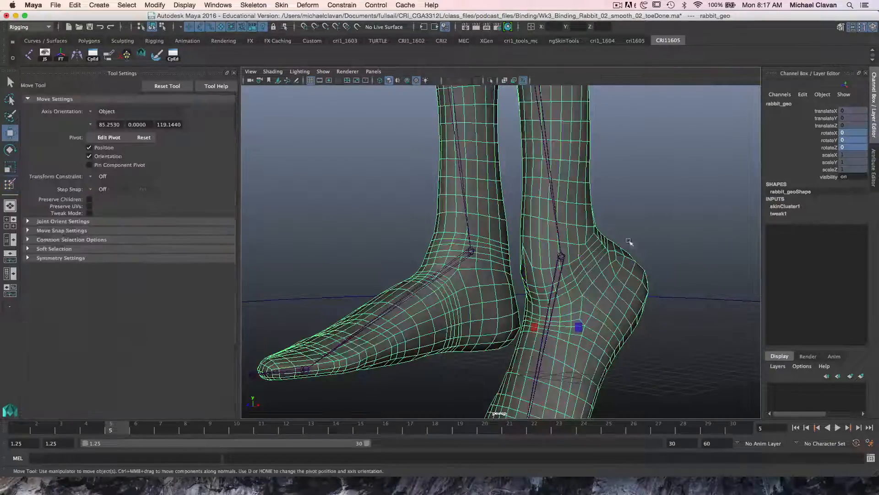
{"action": "left_click", "coordinate": [560, 269]}
{"action": "key", "text": "f"}
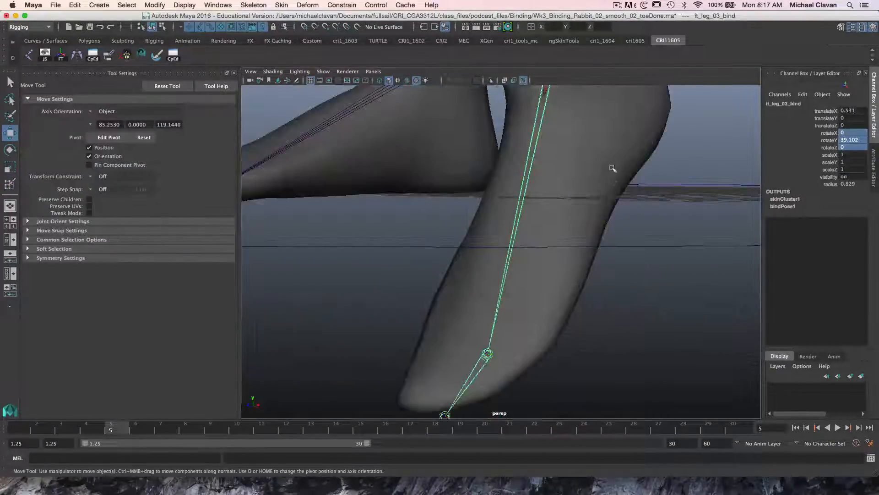
{"action": "middle_click_drag", "start_coordinate": [613, 169], "coordinate": [632, 298], "text": "alt"}
{"action": "mouse_move", "coordinate": [632, 299]}
{"action": "left_mouse_down", "text": "alt"}
{"action": "mouse_move", "coordinate": [661, 280]}
{"action": "mouse_move", "coordinate": [521, 257]}
{"action": "mouse_move", "coordinate": [571, 293]}
{"action": "mouse_move", "coordinate": [598, 297]}
{"action": "mouse_move", "coordinate": [557, 291]}
{"action": "left_mouse_up", "text": "alt"}
{"action": "left_click", "coordinate": [559, 292]}
{"action": "right_click_drag", "start_coordinate": [558, 292], "coordinate": [502, 187]}
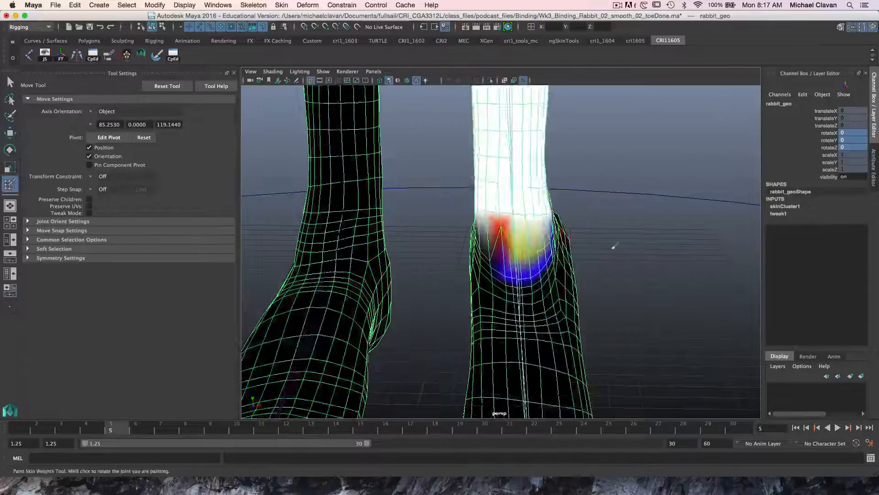
Extend the lower-leg weight down the front and outer side of the left ankle, undoing the stray strokes on the other foot
{"action": "mouse_move", "coordinate": [614, 246]}
{"action": "left_mouse_down", "text": "alt"}
{"action": "mouse_move", "coordinate": [567, 231]}
{"action": "mouse_move", "coordinate": [479, 235]}
{"action": "mouse_move", "coordinate": [513, 230]}
{"action": "left_mouse_up", "text": "alt"}
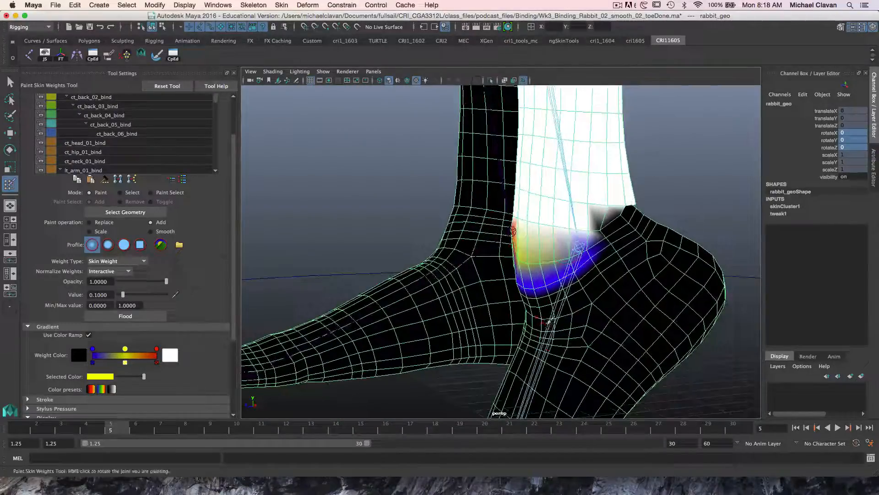
{"action": "left_click_drag", "start_coordinate": [549, 322], "coordinate": [565, 316], "text": "alt"}
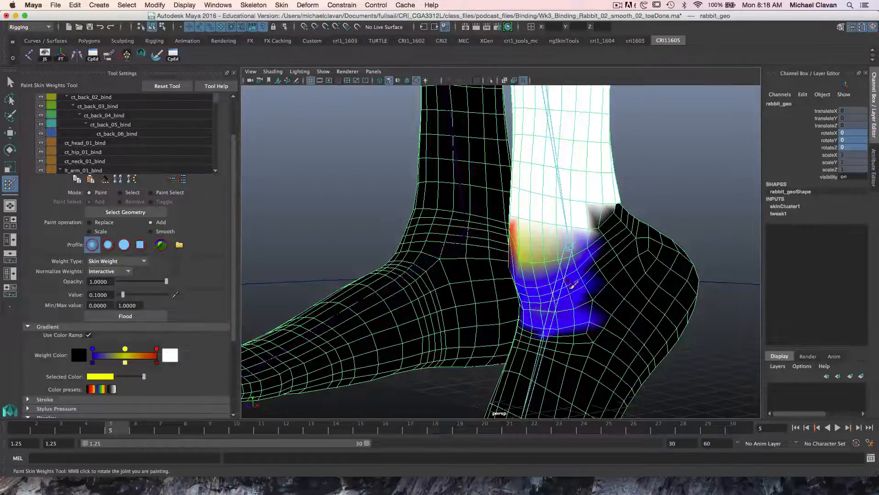
{"action": "mouse_move", "coordinate": [572, 285]}
{"action": "left_mouse_down", "text": "alt"}
{"action": "mouse_move", "coordinate": [579, 298]}
{"action": "mouse_move", "coordinate": [518, 308]}
{"action": "left_mouse_up", "text": "alt"}
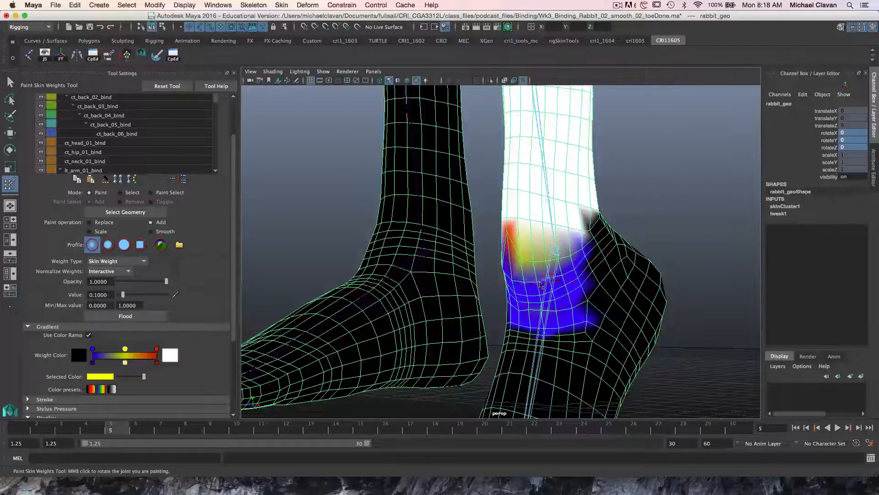
{"action": "mouse_move", "coordinate": [555, 250]}
{"action": "left_mouse_down", "text": "alt"}
{"action": "mouse_move", "coordinate": [574, 253]}
{"action": "mouse_move", "coordinate": [589, 289]}
{"action": "mouse_move", "coordinate": [599, 285]}
{"action": "mouse_move", "coordinate": [541, 297]}
{"action": "mouse_move", "coordinate": [531, 289]}
{"action": "mouse_move", "coordinate": [540, 284]}
{"action": "left_mouse_up", "text": "alt"}
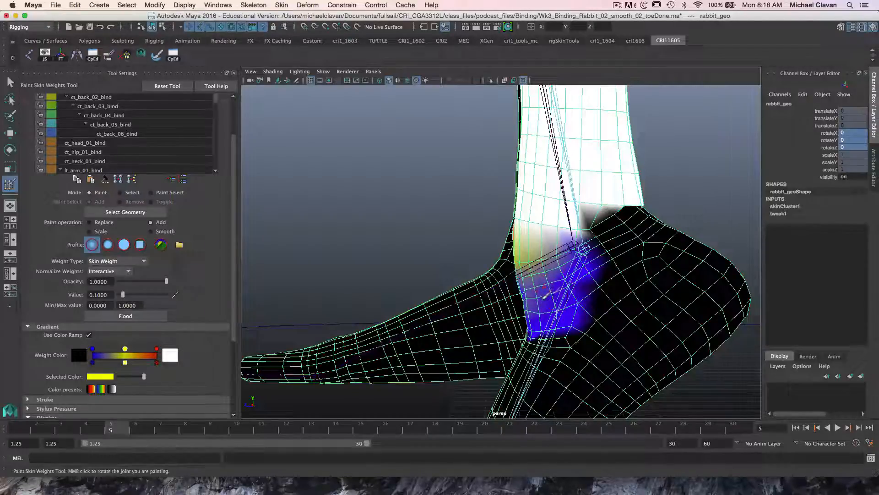
{"action": "mouse_move", "coordinate": [541, 315]}
{"action": "left_mouse_down", "text": "alt"}
{"action": "mouse_move", "coordinate": [534, 326]}
{"action": "mouse_move", "coordinate": [553, 318]}
{"action": "left_mouse_up", "text": "alt"}
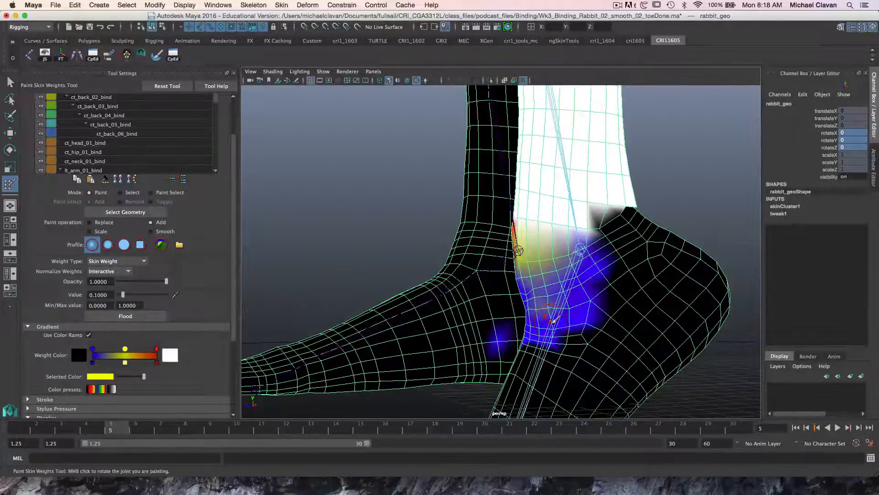
{"action": "key", "text": "ctrl+z"}
{"action": "key", "text": "ctrl+z"}
{"action": "key", "text": "ctrl+z"}
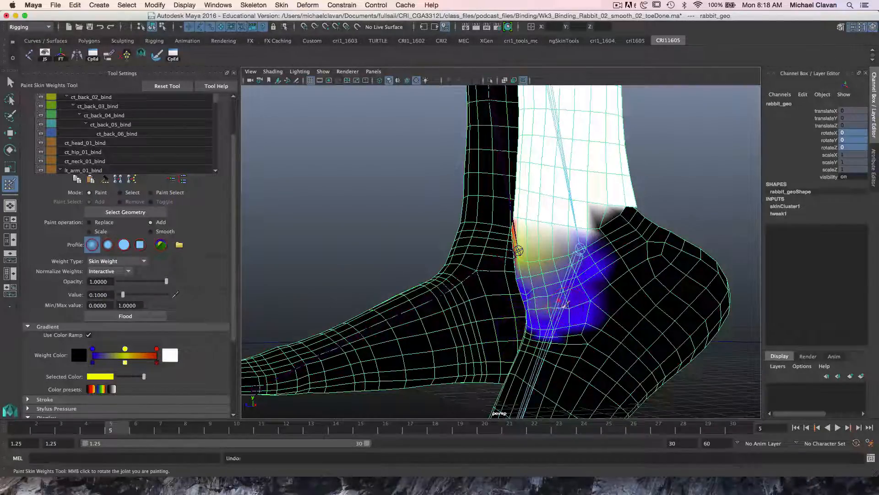
Add lower-leg weight to the inner side of the left ankle and down onto the top of the foot
{"action": "mouse_move", "coordinate": [518, 250]}
{"action": "left_mouse_down", "text": "alt"}
{"action": "mouse_move", "coordinate": [639, 302]}
{"action": "mouse_move", "coordinate": [499, 319]}
{"action": "left_mouse_up", "text": "alt"}
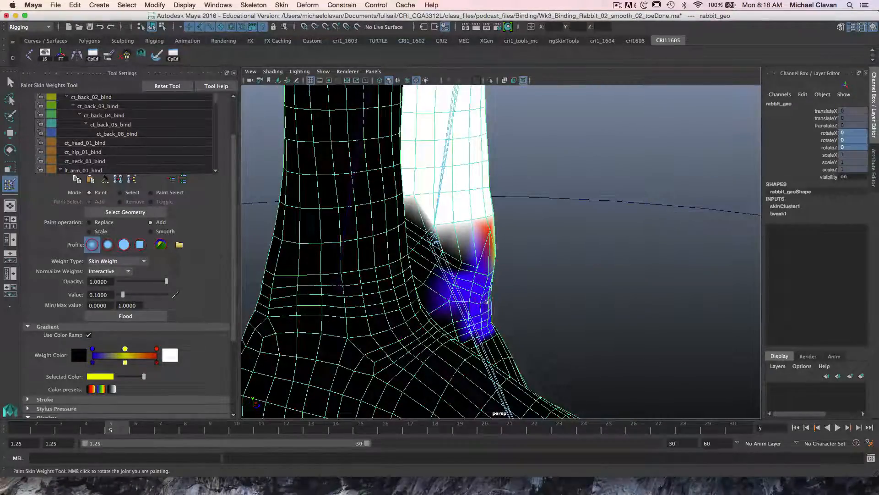
{"action": "mouse_move", "coordinate": [489, 284]}
{"action": "left_mouse_down", "text": "alt"}
{"action": "mouse_move", "coordinate": [493, 277]}
{"action": "mouse_move", "coordinate": [503, 293]}
{"action": "mouse_move", "coordinate": [494, 320]}
{"action": "left_mouse_up", "text": "alt"}
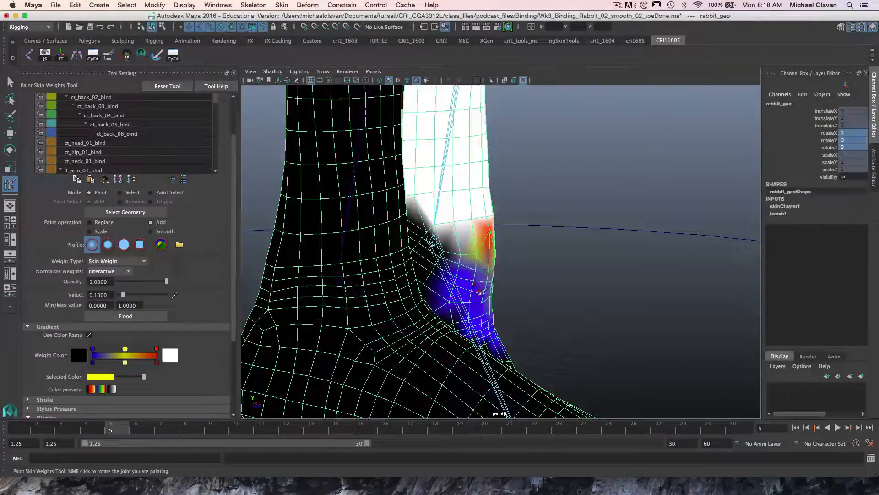
{"action": "left_click_drag", "start_coordinate": [498, 300], "coordinate": [578, 250], "text": "alt"}
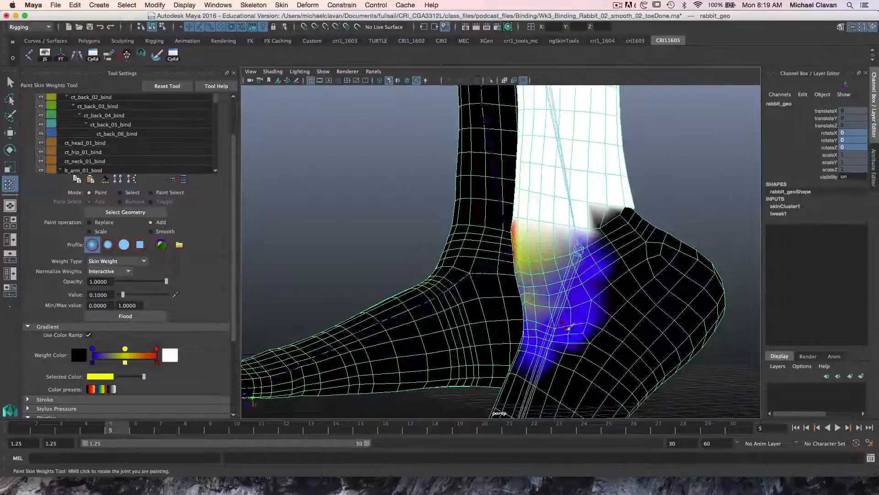
Spread the lower-leg weight across the outer side of the left ankle and up to the crease above the heel
{"action": "mouse_move", "coordinate": [567, 326]}
{"action": "left_mouse_down", "text": "alt"}
{"action": "mouse_move", "coordinate": [557, 339]}
{"action": "mouse_move", "coordinate": [448, 329]}
{"action": "left_mouse_up", "text": "alt"}
{"action": "left_click_drag", "start_coordinate": [598, 341], "coordinate": [564, 308], "text": "alt"}
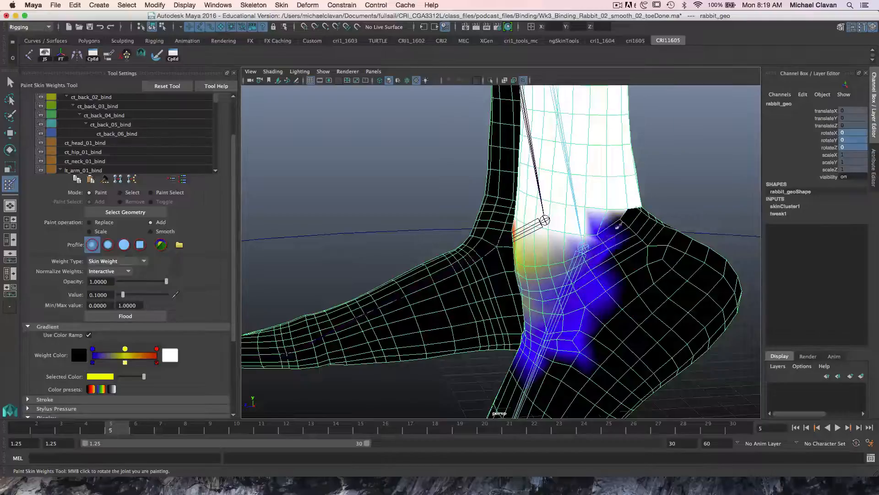
{"action": "mouse_move", "coordinate": [623, 213]}
{"action": "left_mouse_down", "text": "alt"}
{"action": "mouse_move", "coordinate": [553, 242]}
{"action": "mouse_move", "coordinate": [513, 237]}
{"action": "left_mouse_up", "text": "alt"}
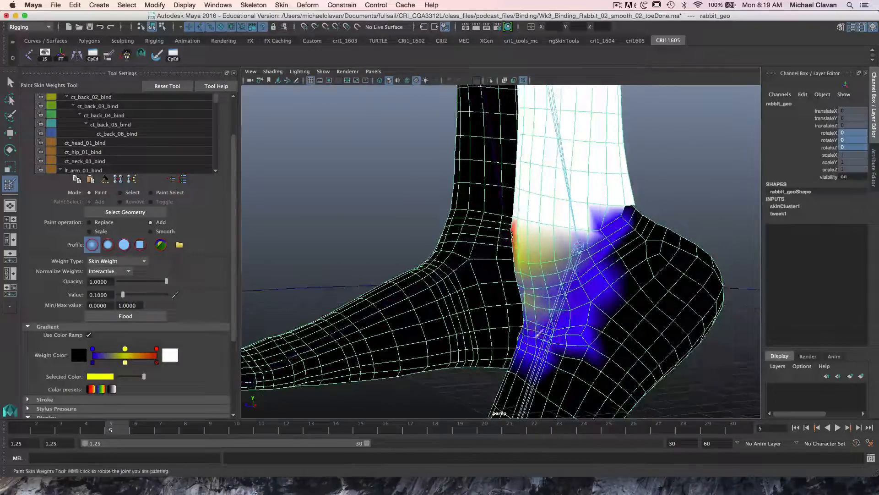
{"action": "mouse_move", "coordinate": [528, 326]}
{"action": "left_mouse_down", "text": "alt"}
{"action": "mouse_move", "coordinate": [585, 320]}
{"action": "mouse_move", "coordinate": [520, 322]}
{"action": "left_mouse_up", "text": "alt"}
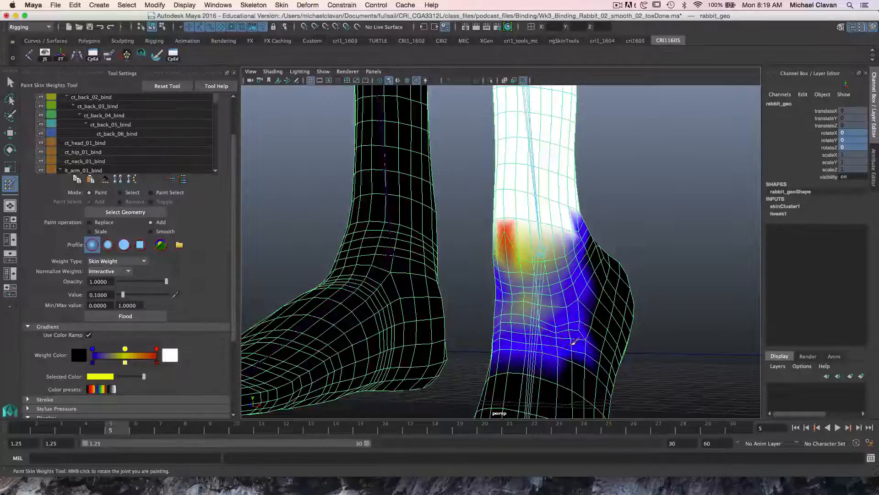
{"action": "left_click_drag", "start_coordinate": [575, 342], "coordinate": [570, 321], "text": "alt"}
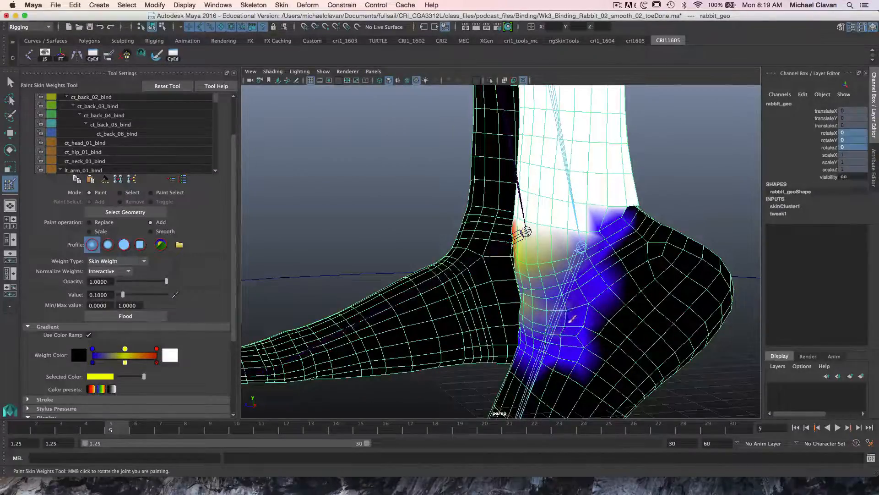
Build up stronger lower-leg weight below the joint on the outer side of the left ankle
{"action": "left_click_drag", "start_coordinate": [558, 305], "coordinate": [579, 277]}
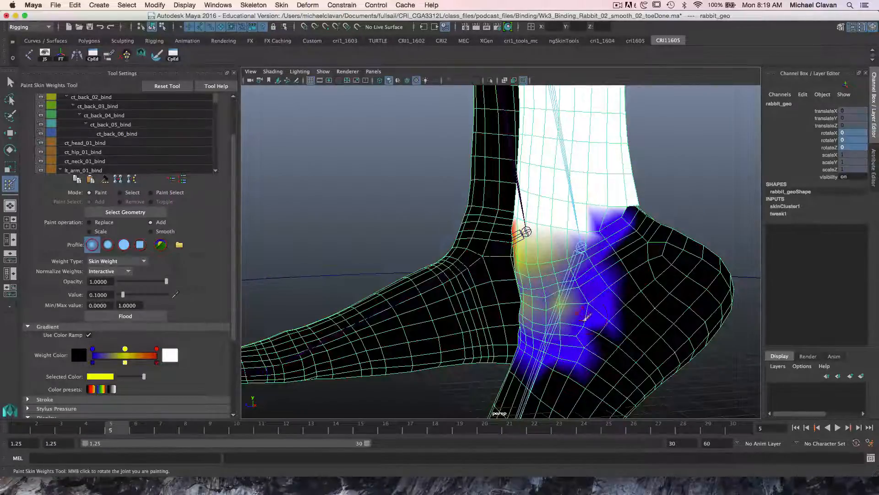
{"action": "left_click_drag", "start_coordinate": [572, 337], "coordinate": [553, 300], "text": "alt"}
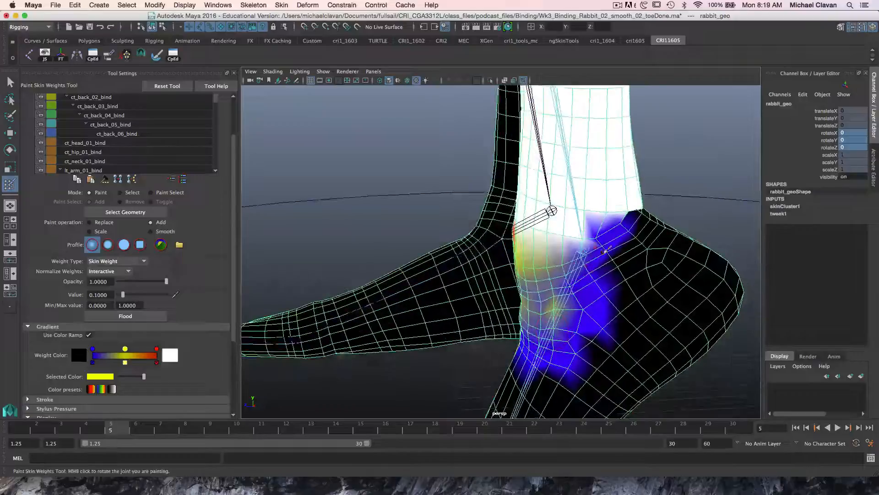
{"action": "left_click_drag", "start_coordinate": [570, 246], "coordinate": [538, 293], "text": "alt"}
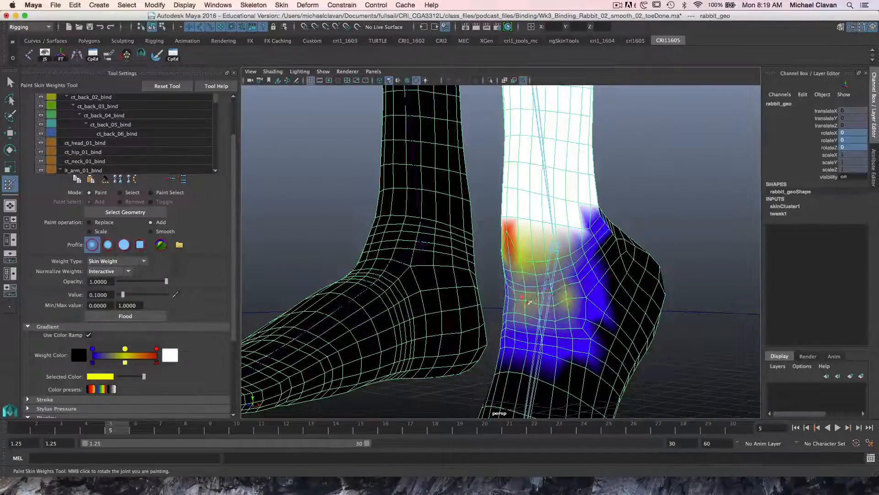
{"action": "mouse_move", "coordinate": [531, 301]}
{"action": "left_mouse_down", "text": "alt"}
{"action": "mouse_move", "coordinate": [501, 302]}
{"action": "mouse_move", "coordinate": [509, 283]}
{"action": "mouse_move", "coordinate": [481, 277]}
{"action": "left_mouse_up", "text": "alt"}
Try adding lower-leg weight around the back of the left heel, and undo the last strokes
{"action": "mouse_move", "coordinate": [431, 233]}
{"action": "left_mouse_down"}
{"action": "mouse_move", "coordinate": [428, 220]}
{"action": "mouse_move", "coordinate": [413, 256]}
{"action": "mouse_move", "coordinate": [424, 208]}
{"action": "mouse_move", "coordinate": [424, 222]}
{"action": "mouse_move", "coordinate": [398, 238]}
{"action": "mouse_move", "coordinate": [415, 219]}
{"action": "left_mouse_up"}
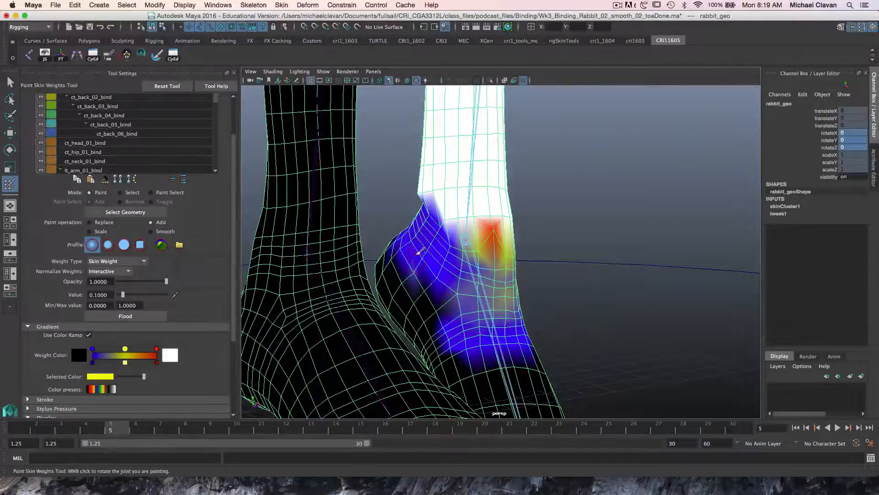
{"action": "left_click_drag", "start_coordinate": [479, 284], "coordinate": [449, 247], "text": "alt"}
{"action": "mouse_move", "coordinate": [622, 239]}
{"action": "left_mouse_down"}
{"action": "mouse_move", "coordinate": [664, 243]}
{"action": "mouse_move", "coordinate": [641, 236]}
{"action": "mouse_move", "coordinate": [651, 224]}
{"action": "mouse_move", "coordinate": [526, 249]}
{"action": "mouse_move", "coordinate": [576, 225]}
{"action": "mouse_move", "coordinate": [571, 216]}
{"action": "left_mouse_up"}
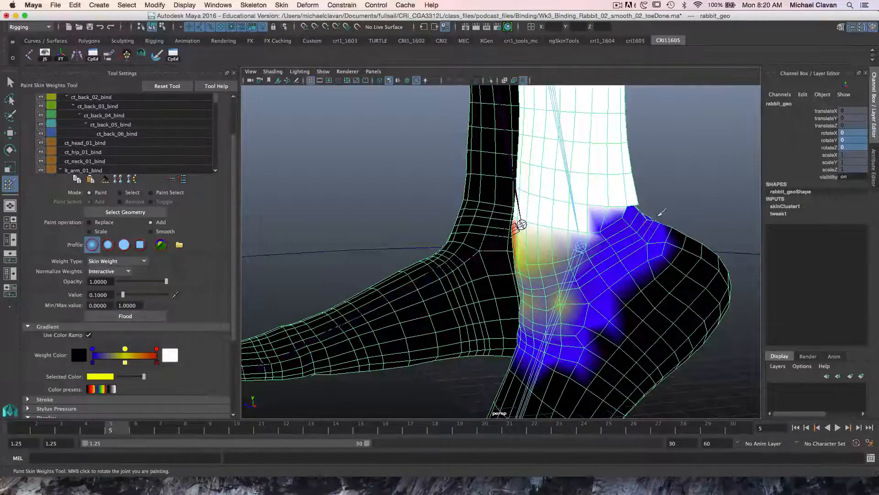
{"action": "key", "text": "super+z"}
{"action": "mouse_move", "coordinate": [586, 235]}
{"action": "left_mouse_down", "text": "alt"}
{"action": "mouse_move", "coordinate": [662, 236]}
{"action": "mouse_move", "coordinate": [636, 232]}
{"action": "mouse_move", "coordinate": [583, 251]}
{"action": "left_mouse_up", "text": "alt"}
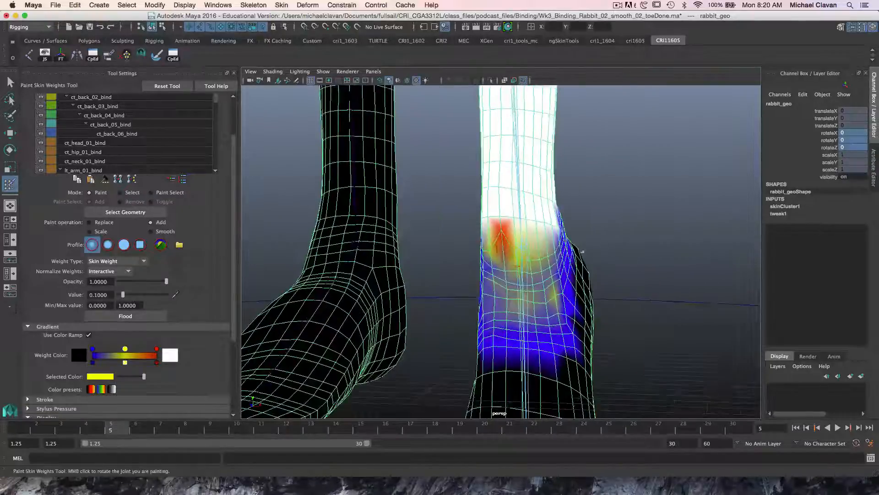
{"action": "key", "text": "super+z"}
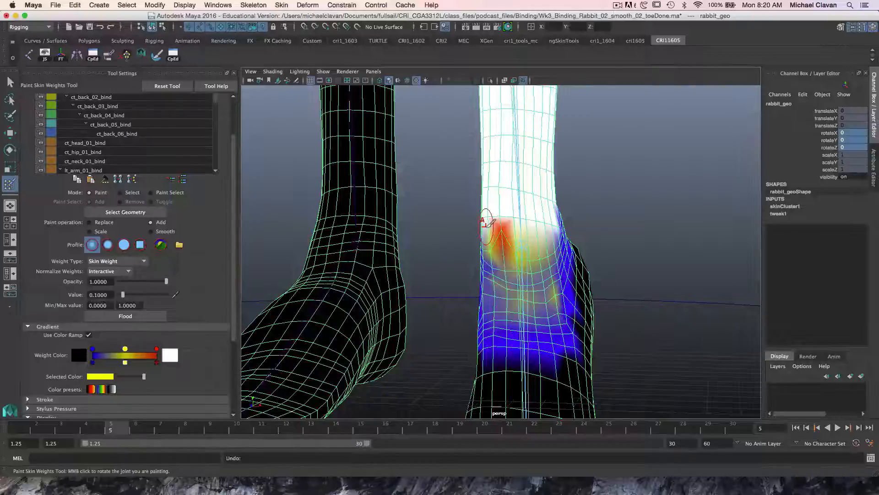
Switch the brush to Smooth with the solid profile and smooth the lower-leg weights across the front of the left ankle
{"action": "scroll", "coordinate": [486, 226], "scroll_direction": "up", "scroll_amount": 2}
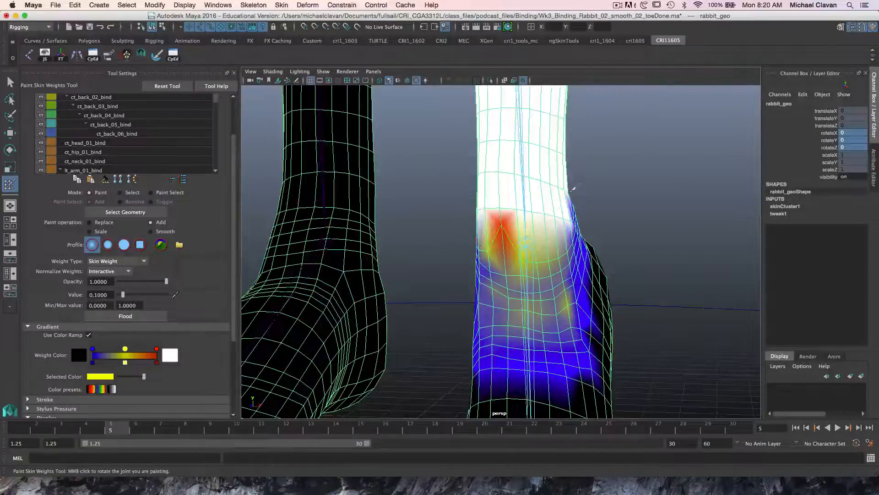
{"action": "left_click", "coordinate": [150, 232]}
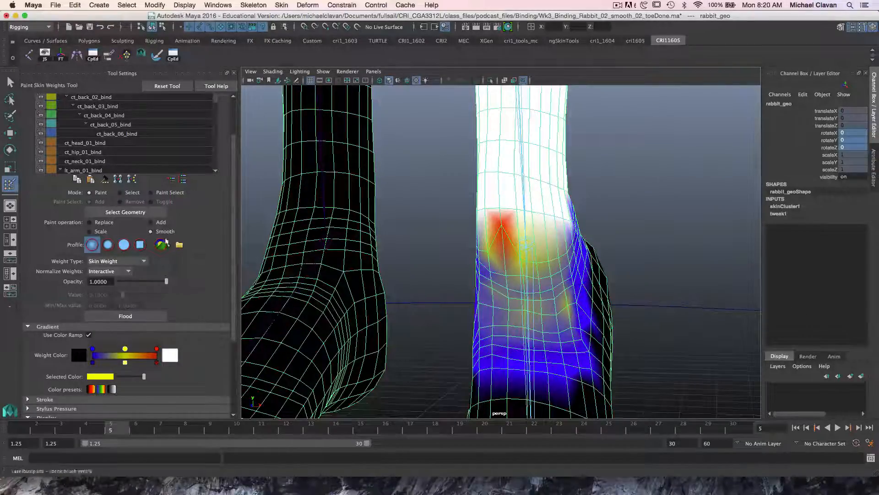
{"action": "left_click", "coordinate": [124, 244]}
{"action": "mouse_move", "coordinate": [530, 275]}
{"action": "left_mouse_down"}
{"action": "mouse_move", "coordinate": [527, 245]}
{"action": "mouse_move", "coordinate": [503, 239]}
{"action": "left_mouse_up"}
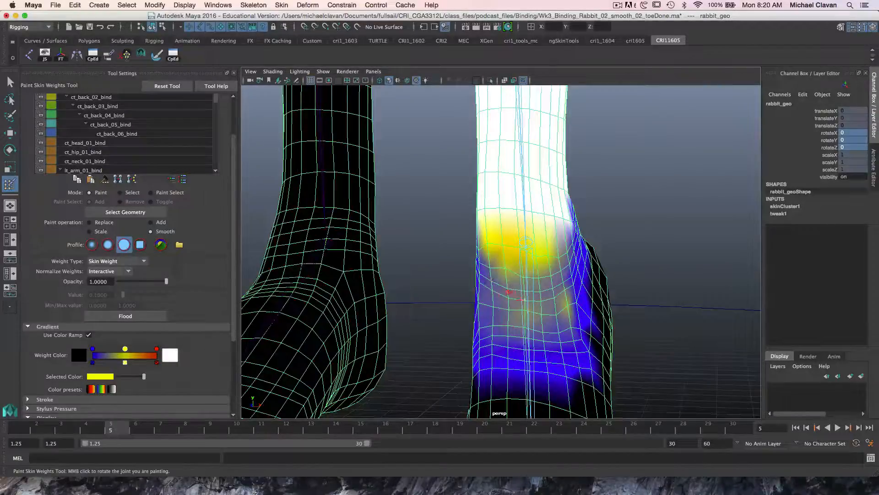
{"action": "left_click_drag", "start_coordinate": [510, 292], "coordinate": [572, 316]}
Smooth the lower-leg weights around both sides of the left ankle and at the crease above the heel
{"action": "mouse_move", "coordinate": [526, 243]}
{"action": "left_mouse_down", "text": "alt"}
{"action": "mouse_move", "coordinate": [439, 265]}
{"action": "mouse_move", "coordinate": [550, 328]}
{"action": "mouse_move", "coordinate": [536, 325]}
{"action": "mouse_move", "coordinate": [545, 337]}
{"action": "mouse_move", "coordinate": [532, 335]}
{"action": "left_mouse_up", "text": "alt"}
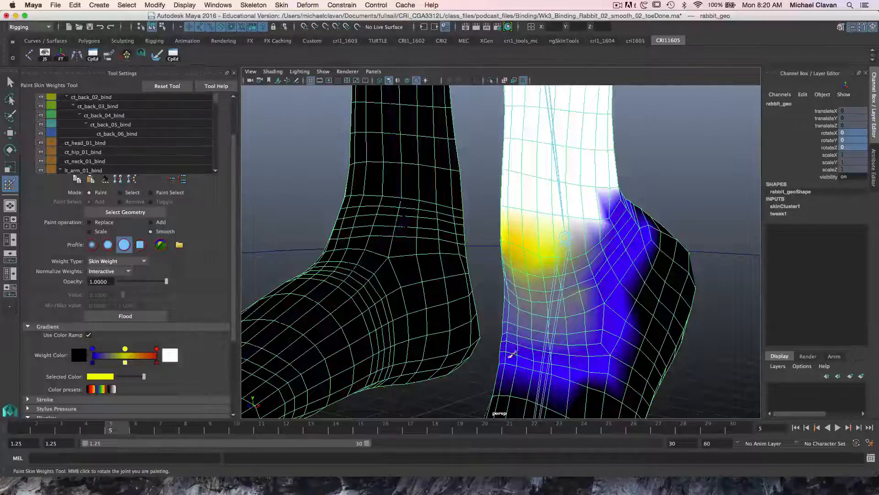
{"action": "mouse_move", "coordinate": [591, 257]}
{"action": "left_mouse_down"}
{"action": "mouse_move", "coordinate": [613, 216]}
{"action": "mouse_move", "coordinate": [520, 240]}
{"action": "mouse_move", "coordinate": [537, 241]}
{"action": "mouse_move", "coordinate": [499, 255]}
{"action": "left_mouse_up"}
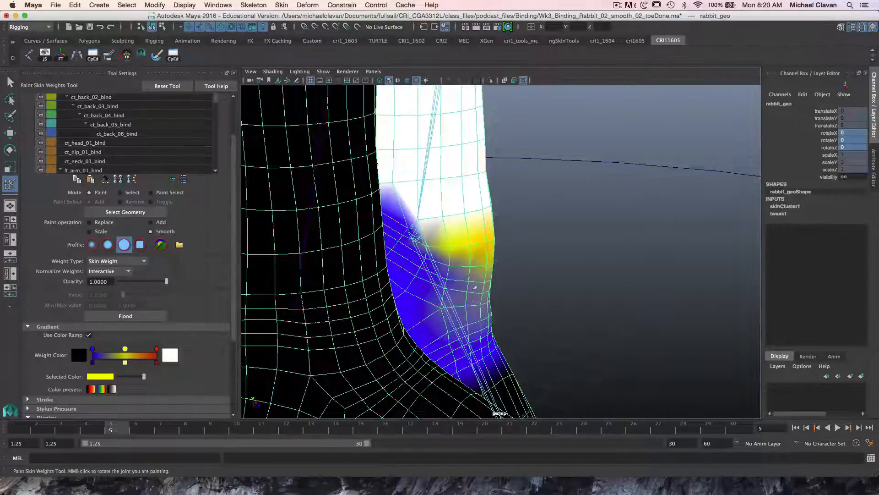
{"action": "mouse_move", "coordinate": [491, 307]}
{"action": "left_mouse_down", "text": "alt"}
{"action": "mouse_move", "coordinate": [506, 265]}
{"action": "mouse_move", "coordinate": [498, 248]}
{"action": "mouse_move", "coordinate": [470, 245]}
{"action": "mouse_move", "coordinate": [490, 289]}
{"action": "mouse_move", "coordinate": [476, 261]}
{"action": "mouse_move", "coordinate": [594, 254]}
{"action": "mouse_move", "coordinate": [591, 316]}
{"action": "left_mouse_up", "text": "alt"}
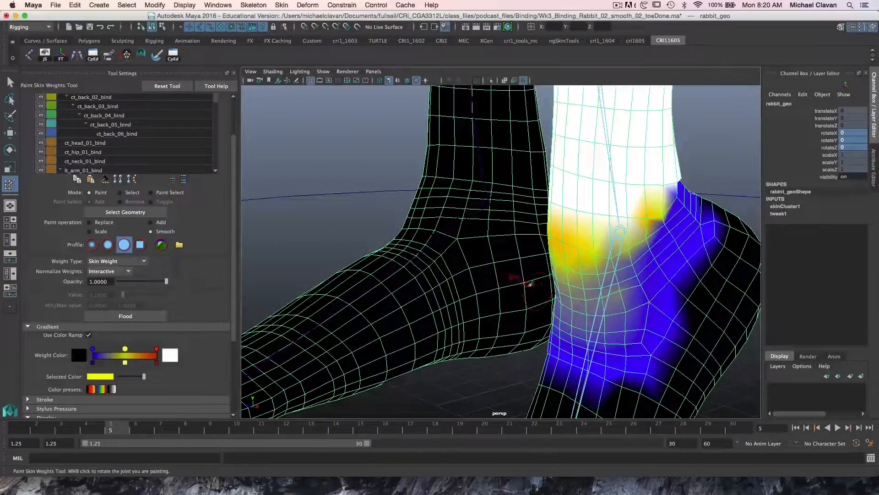
{"action": "left_click_drag", "start_coordinate": [529, 287], "coordinate": [522, 229], "text": "alt"}
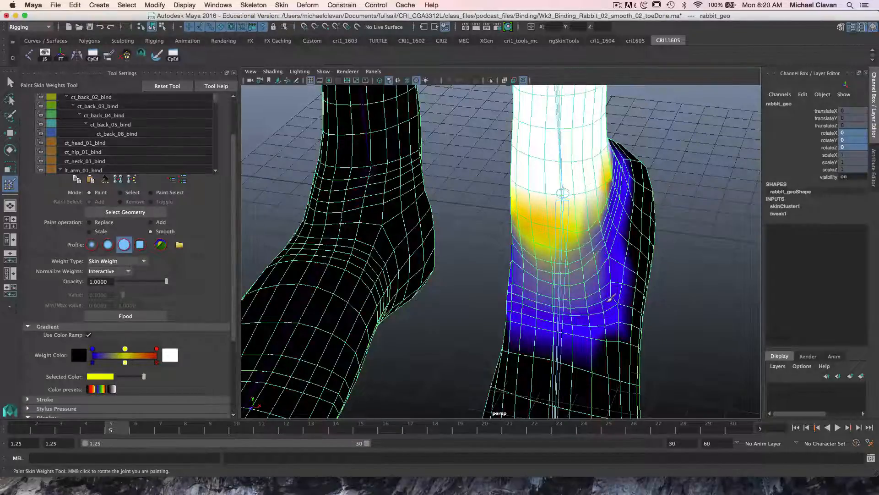
{"action": "left_click_drag", "start_coordinate": [610, 299], "coordinate": [534, 283], "text": "alt"}
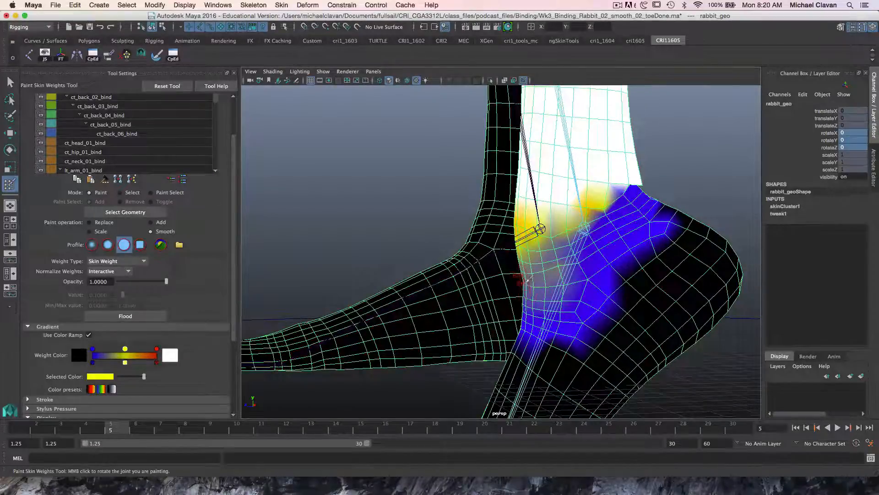
{"action": "left_click_drag", "start_coordinate": [527, 279], "coordinate": [523, 242], "text": "alt"}
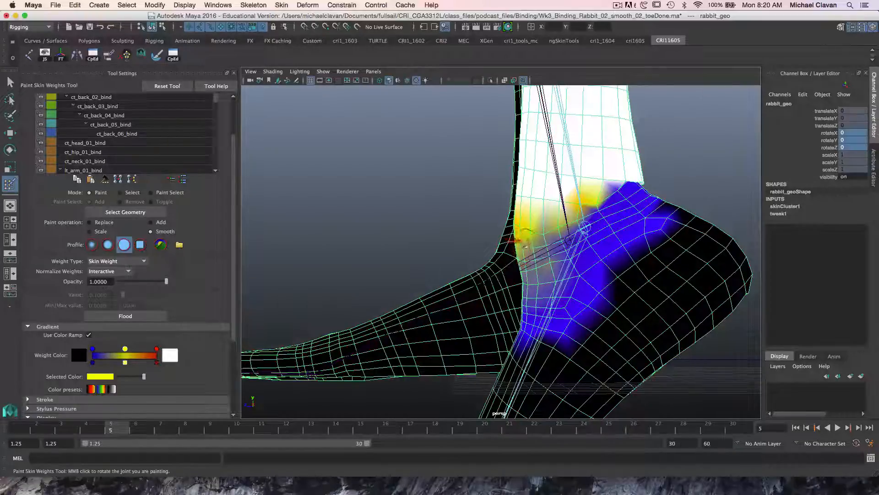
Add lt_leg_03_bind weight at a value of 0.1 in a band above the front and sides of the left ankle
{"action": "right_click_drag", "start_coordinate": [567, 274], "coordinate": [568, 218]}
{"action": "left_click_drag", "start_coordinate": [566, 229], "coordinate": [554, 259], "text": "alt"}
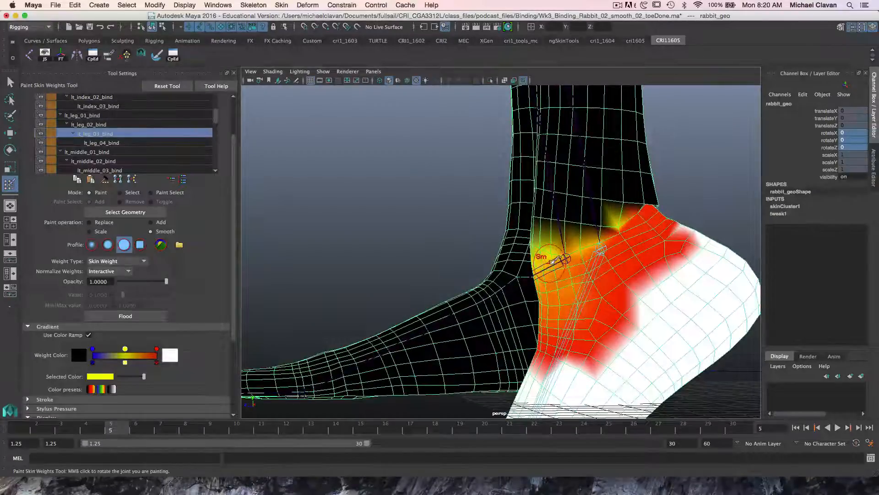
{"action": "left_click", "coordinate": [158, 222]}
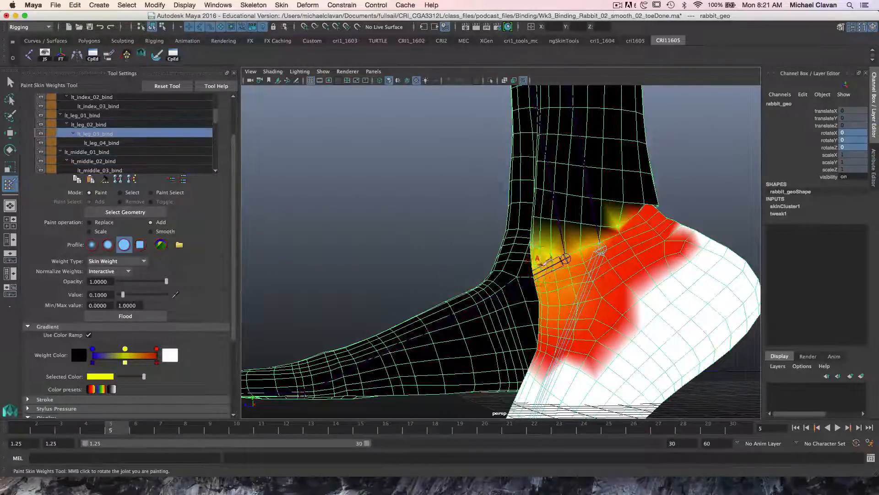
{"action": "mouse_move", "coordinate": [566, 259]}
{"action": "left_mouse_down", "text": "alt"}
{"action": "mouse_move", "coordinate": [554, 252]}
{"action": "mouse_move", "coordinate": [537, 261]}
{"action": "mouse_move", "coordinate": [570, 268]}
{"action": "mouse_move", "coordinate": [530, 261]}
{"action": "left_mouse_up", "text": "alt"}
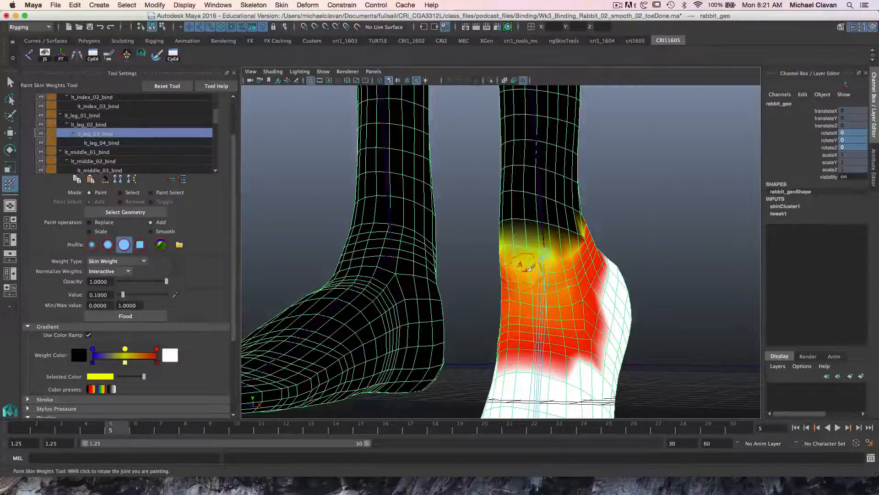
{"action": "mouse_move", "coordinate": [526, 268]}
{"action": "left_mouse_down", "text": "alt"}
{"action": "mouse_move", "coordinate": [499, 261]}
{"action": "mouse_move", "coordinate": [455, 269]}
{"action": "mouse_move", "coordinate": [474, 271]}
{"action": "left_mouse_up", "text": "alt"}
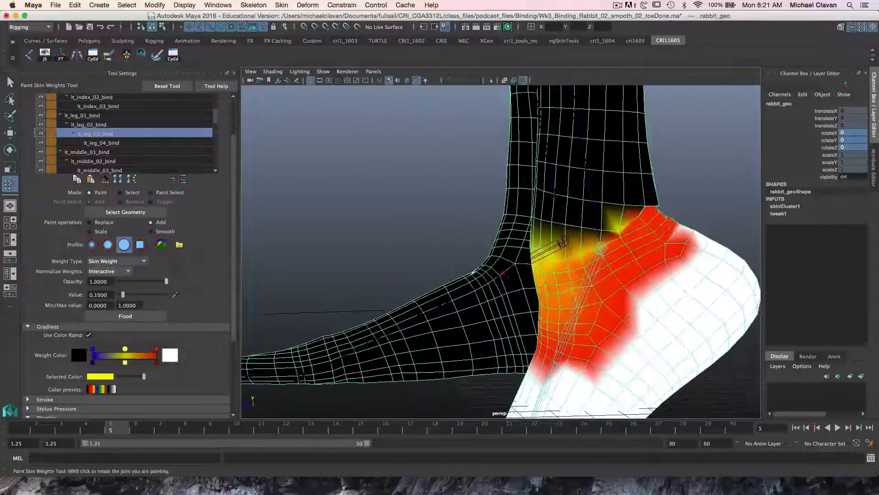
{"action": "left_click_drag", "start_coordinate": [553, 320], "coordinate": [480, 318], "text": "alt"}
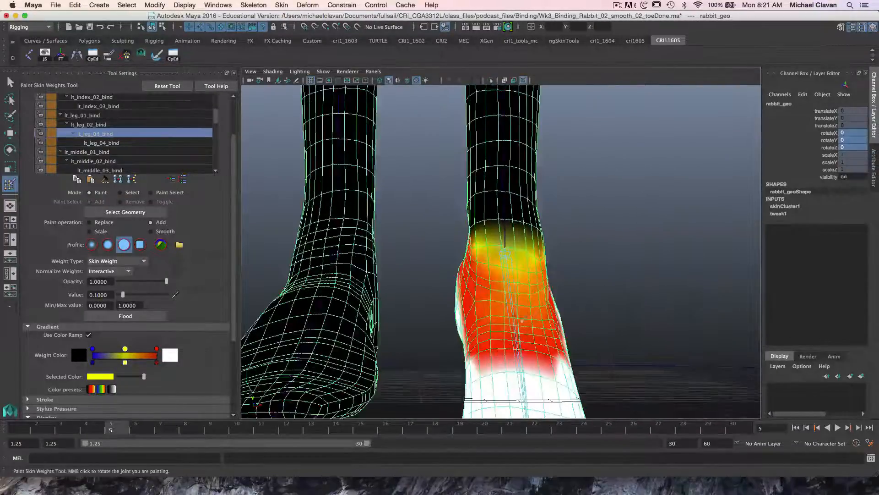
{"action": "mouse_move", "coordinate": [553, 315]}
{"action": "left_mouse_down", "text": "alt"}
{"action": "mouse_move", "coordinate": [416, 318]}
{"action": "mouse_move", "coordinate": [507, 302]}
{"action": "mouse_move", "coordinate": [541, 314]}
{"action": "left_mouse_up", "text": "alt"}
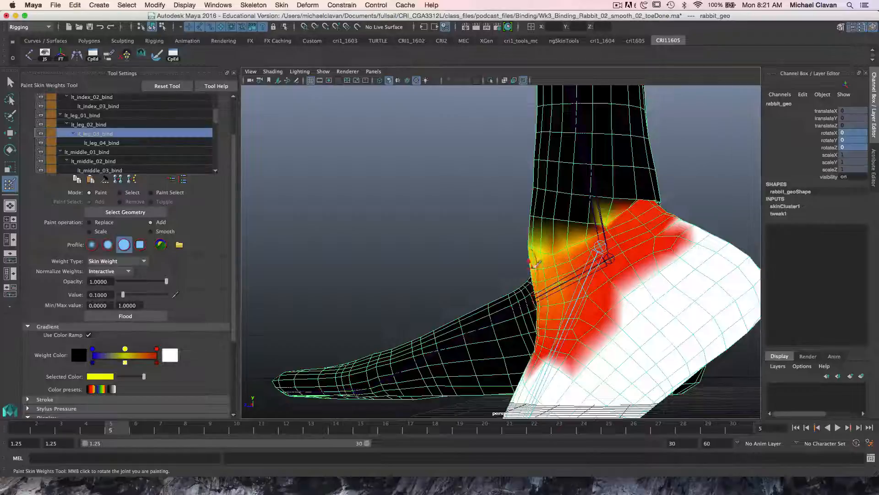
{"action": "left_click_drag", "start_coordinate": [534, 258], "coordinate": [532, 248], "text": "alt"}
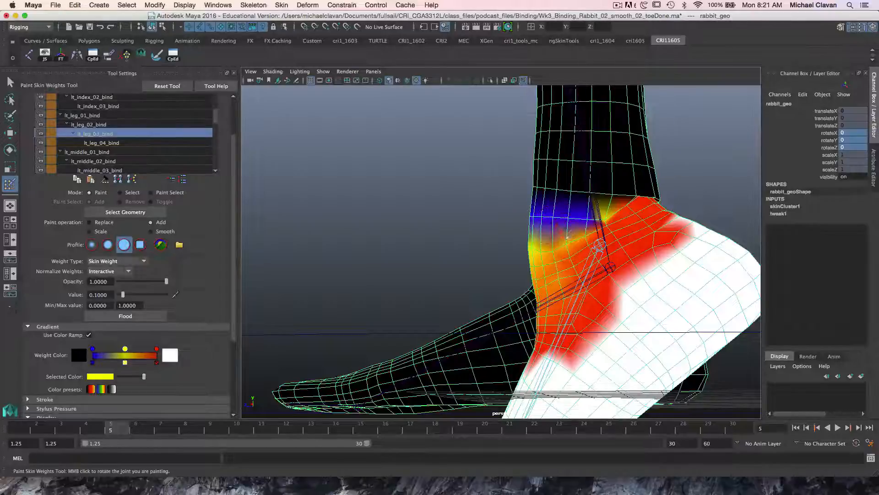
{"action": "left_click_drag", "start_coordinate": [604, 222], "coordinate": [494, 253], "text": "alt"}
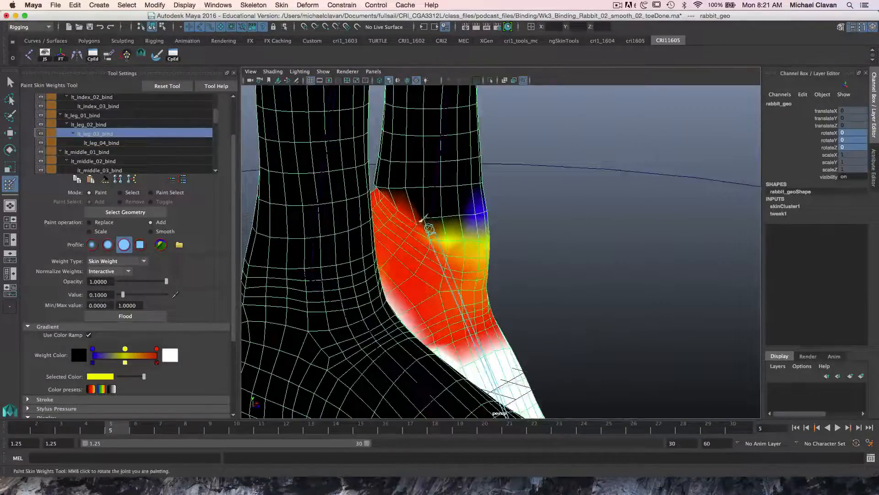
{"action": "mouse_move", "coordinate": [424, 218]}
{"action": "left_mouse_down"}
{"action": "mouse_move", "coordinate": [477, 215]}
{"action": "mouse_move", "coordinate": [424, 216]}
{"action": "mouse_move", "coordinate": [467, 210]}
{"action": "mouse_move", "coordinate": [414, 199]}
{"action": "mouse_move", "coordinate": [551, 253]}
{"action": "mouse_move", "coordinate": [595, 253]}
{"action": "mouse_move", "coordinate": [613, 250]}
{"action": "mouse_move", "coordinate": [654, 214]}
{"action": "left_mouse_up"}
Rotate the left foot joint upward to about -17.7° in Y to test the ankle bend
{"action": "key", "text": "w"}
{"action": "left_click", "coordinate": [653, 214]}
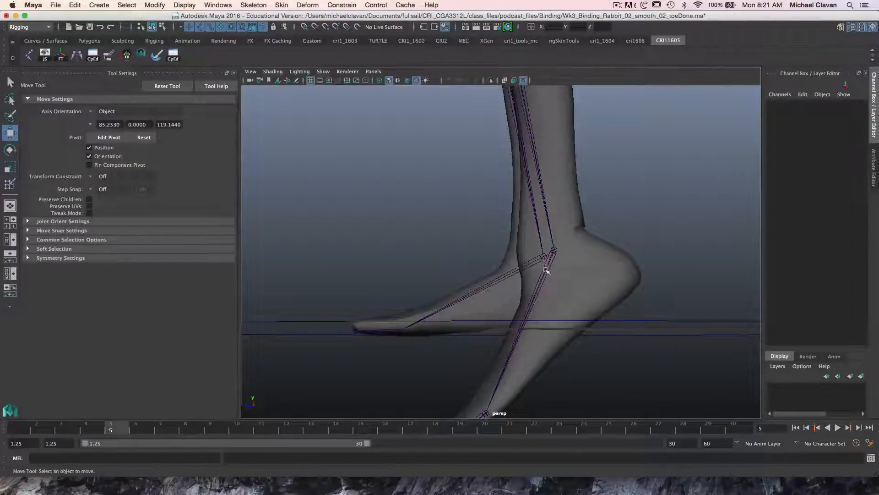
{"action": "left_click", "coordinate": [546, 269]}
{"action": "key", "text": "e"}
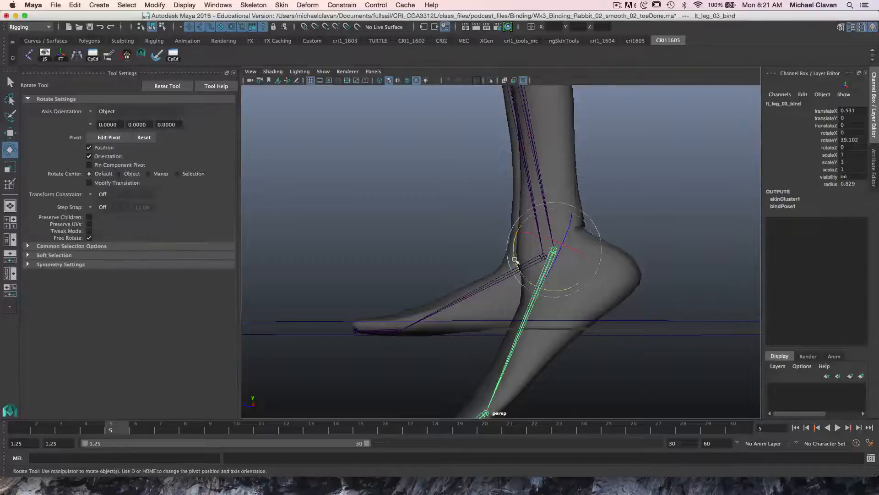
{"action": "left_click_drag", "start_coordinate": [515, 260], "coordinate": [522, 215]}
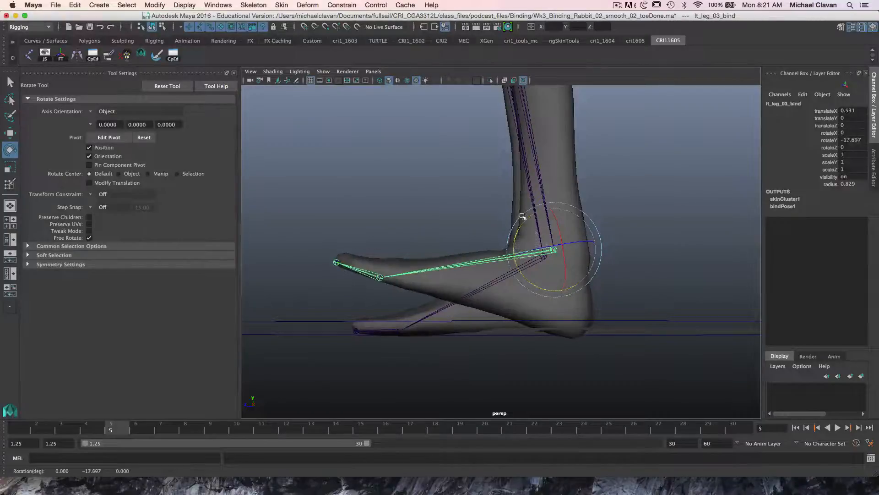
Reopen skin weight painting for lt_leg_03_bind on the rabbit mesh and smooth its weights across the front and side of the ankle
{"action": "left_click", "coordinate": [565, 190]}
{"action": "scroll", "coordinate": [646, 229], "scroll_direction": "up", "scroll_amount": 6}
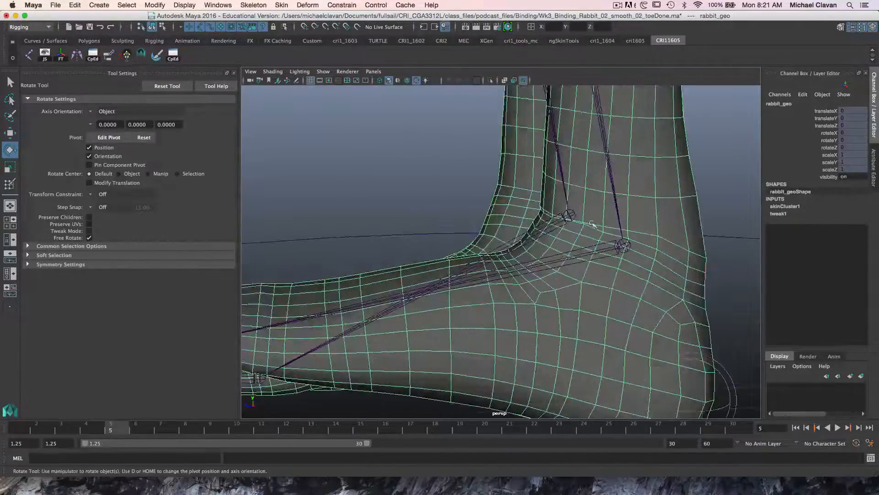
{"action": "mouse_move", "coordinate": [645, 235]}
{"action": "right_mouse_down"}
{"action": "mouse_move", "coordinate": [678, 212]}
{"action": "mouse_move", "coordinate": [635, 210]}
{"action": "right_mouse_up"}
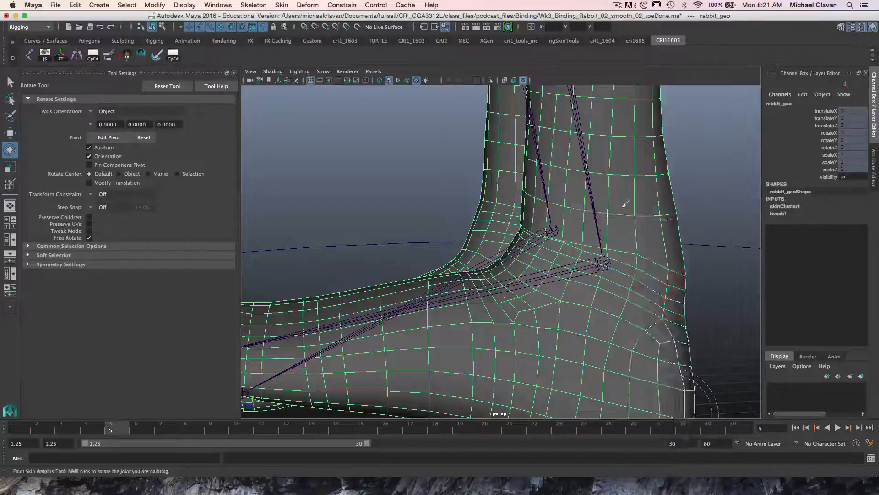
{"action": "mouse_move", "coordinate": [596, 231]}
{"action": "left_mouse_down", "text": "alt"}
{"action": "mouse_move", "coordinate": [614, 241]}
{"action": "mouse_move", "coordinate": [516, 243]}
{"action": "mouse_move", "coordinate": [518, 254]}
{"action": "left_mouse_up", "text": "alt"}
{"action": "left_click", "coordinate": [157, 231]}
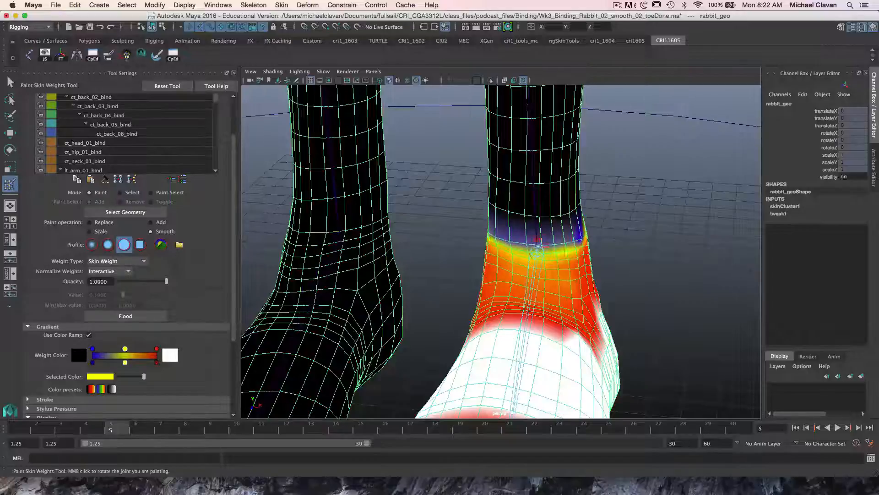
{"action": "mouse_move", "coordinate": [577, 256]}
{"action": "left_mouse_down", "text": "alt"}
{"action": "mouse_move", "coordinate": [538, 241]}
{"action": "mouse_move", "coordinate": [508, 242]}
{"action": "left_mouse_up", "text": "alt"}
{"action": "mouse_move", "coordinate": [613, 276]}
{"action": "left_mouse_down"}
{"action": "mouse_move", "coordinate": [641, 274]}
{"action": "mouse_move", "coordinate": [589, 252]}
{"action": "mouse_move", "coordinate": [540, 245]}
{"action": "left_mouse_up"}
{"action": "mouse_move", "coordinate": [449, 256]}
{"action": "left_mouse_down", "text": "alt"}
{"action": "mouse_move", "coordinate": [366, 224]}
{"action": "mouse_move", "coordinate": [628, 264]}
{"action": "mouse_move", "coordinate": [622, 271]}
{"action": "left_mouse_up", "text": "alt"}
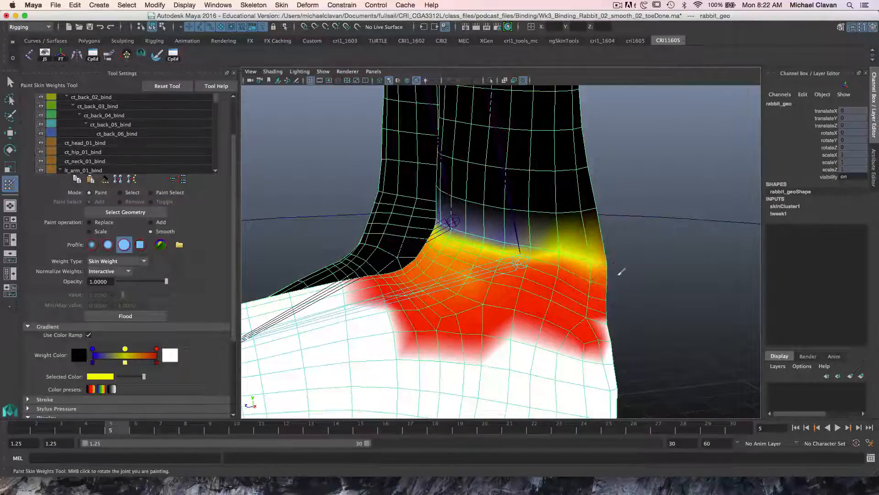
Smooth the foot joint's weights around the back of the left ankle above the heel
{"action": "mouse_move", "coordinate": [599, 312]}
{"action": "left_mouse_down", "text": "alt"}
{"action": "mouse_move", "coordinate": [445, 268]}
{"action": "mouse_move", "coordinate": [438, 252]}
{"action": "left_mouse_up", "text": "alt"}
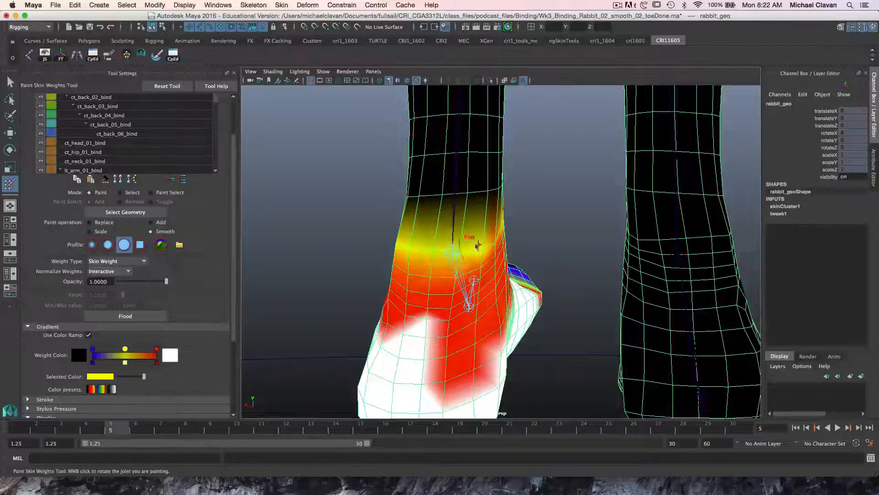
{"action": "left_click_drag", "start_coordinate": [465, 242], "coordinate": [444, 247], "text": "alt"}
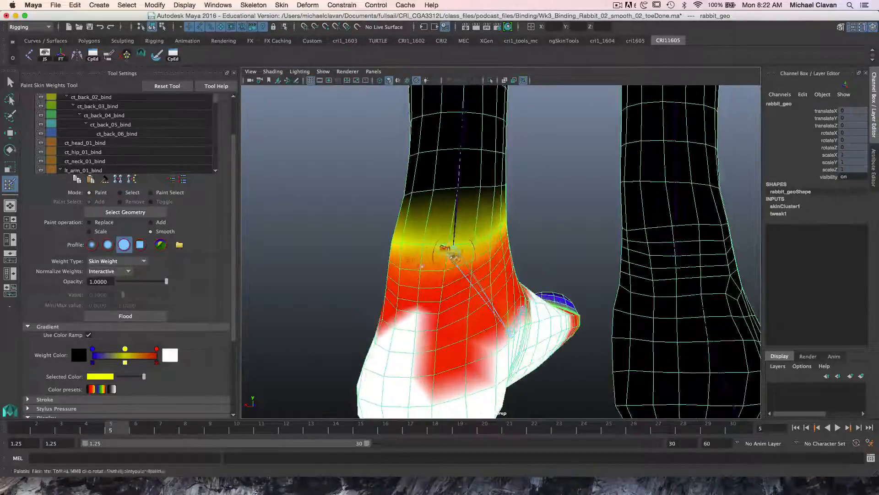
{"action": "left_click_drag", "start_coordinate": [405, 286], "coordinate": [384, 234], "text": "alt"}
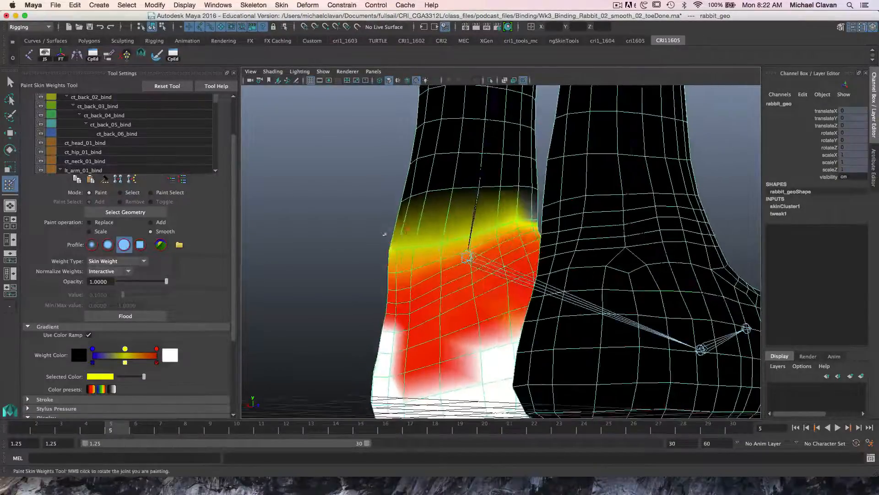
{"action": "mouse_move", "coordinate": [503, 218]}
{"action": "left_mouse_down", "text": "alt"}
{"action": "mouse_move", "coordinate": [497, 229]}
{"action": "mouse_move", "coordinate": [463, 226]}
{"action": "mouse_move", "coordinate": [466, 246]}
{"action": "mouse_move", "coordinate": [614, 242]}
{"action": "left_mouse_up", "text": "alt"}
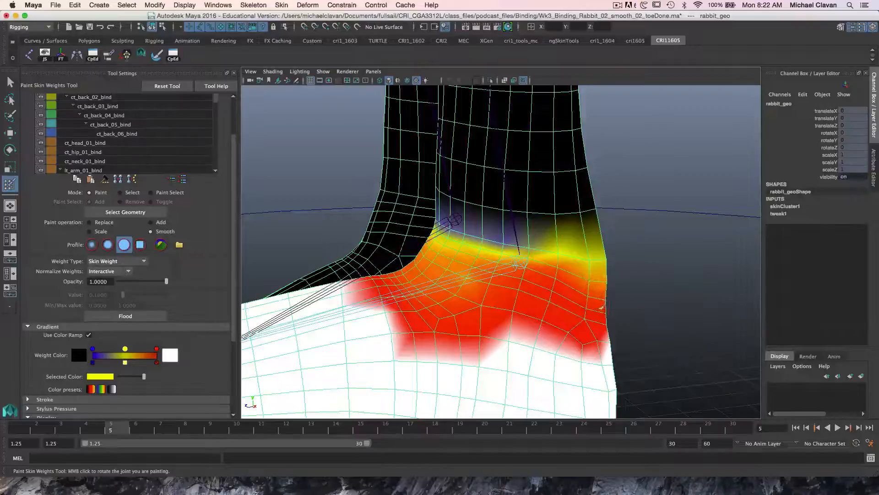
{"action": "mouse_move", "coordinate": [602, 307]}
{"action": "left_mouse_down", "text": "alt"}
{"action": "mouse_move", "coordinate": [479, 288]}
{"action": "mouse_move", "coordinate": [581, 278]}
{"action": "left_mouse_up", "text": "alt"}
Rotate the left foot joint downward to about 43.6° in Y to test the heel crease
{"action": "key", "text": "w"}
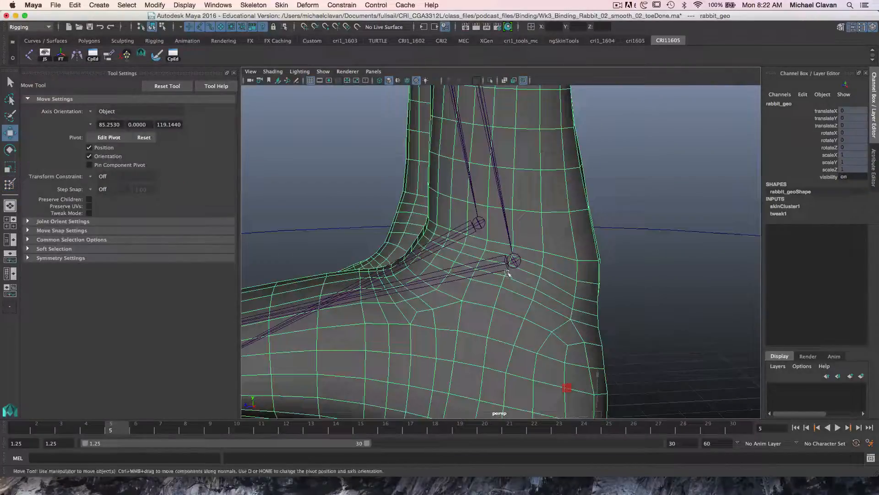
{"action": "left_click", "coordinate": [509, 264]}
{"action": "key", "text": "e"}
{"action": "left_click_drag", "start_coordinate": [480, 239], "coordinate": [520, 270]}
{"action": "scroll", "coordinate": [545, 266], "scroll_direction": "down", "scroll_amount": 5}
{"action": "middle_click_drag", "start_coordinate": [545, 266], "coordinate": [539, 243], "text": "alt"}
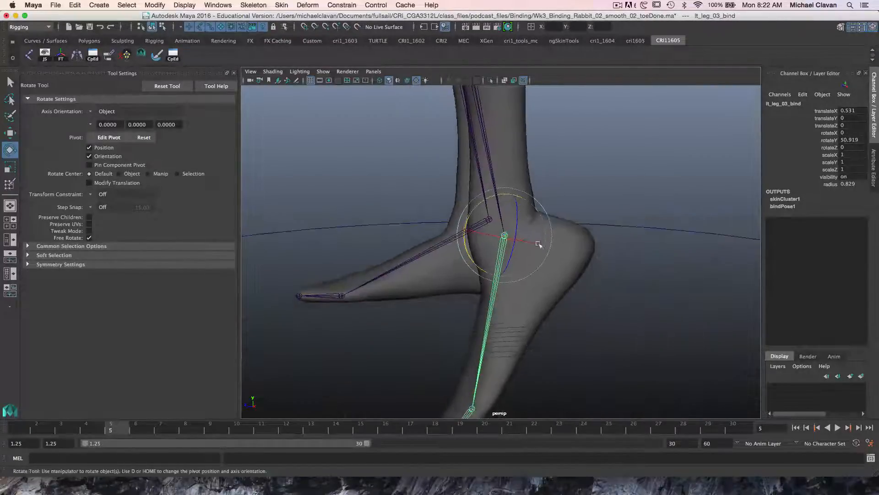
{"action": "scroll", "coordinate": [537, 246], "scroll_direction": "up", "scroll_amount": 3}
{"action": "middle_click_drag", "start_coordinate": [525, 197], "coordinate": [523, 207], "text": "alt"}
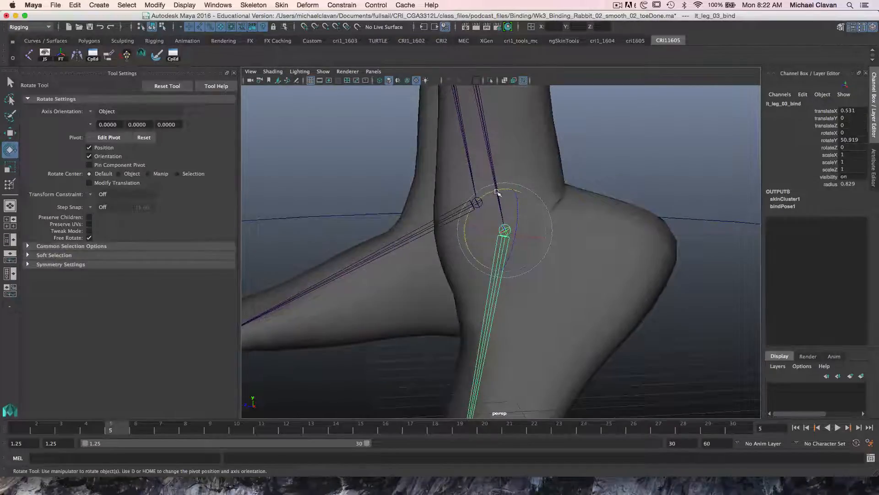
{"action": "left_click_drag", "start_coordinate": [498, 193], "coordinate": [503, 193]}
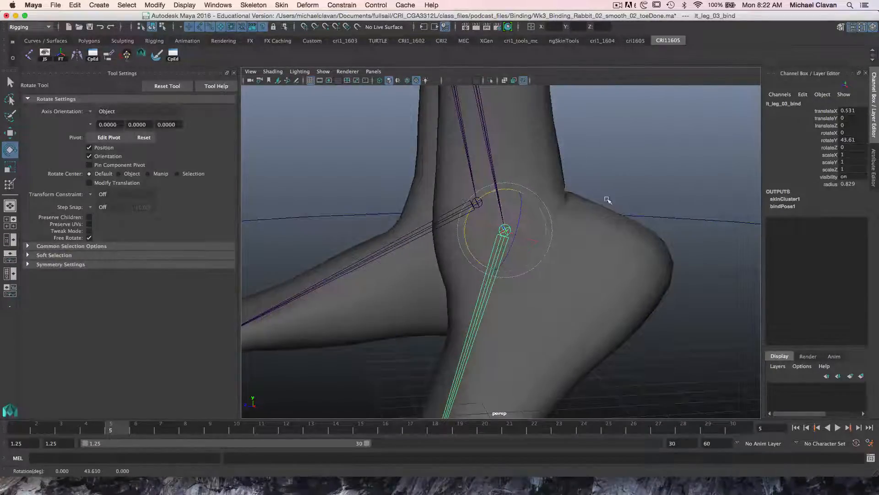
Examine the rabbit mesh's wireframe at the left heel crease up close and from farther away, and clear the selection
{"action": "left_click", "coordinate": [592, 207]}
{"action": "left_click_drag", "start_coordinate": [599, 189], "coordinate": [618, 233], "text": "alt"}
{"action": "scroll", "coordinate": [579, 237], "scroll_direction": "up", "scroll_amount": 2}
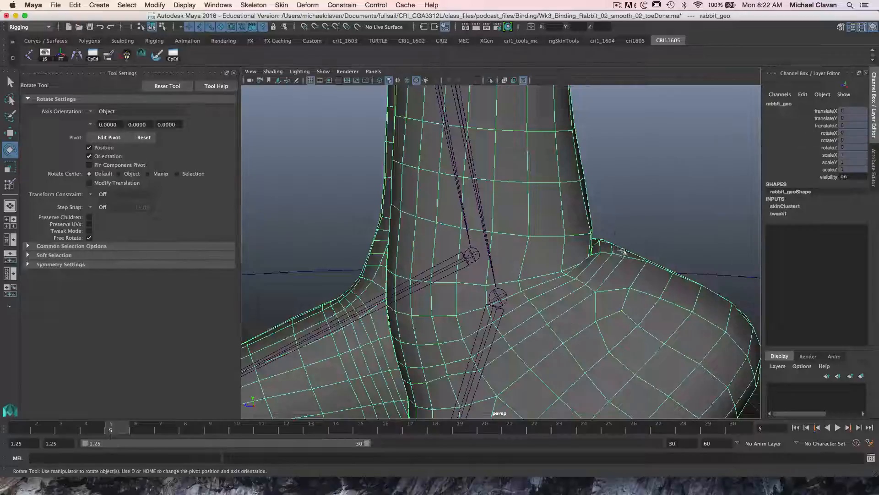
{"action": "scroll", "coordinate": [626, 247], "scroll_direction": "down", "scroll_amount": 5}
{"action": "left_click_drag", "start_coordinate": [626, 233], "coordinate": [611, 204], "text": "alt"}
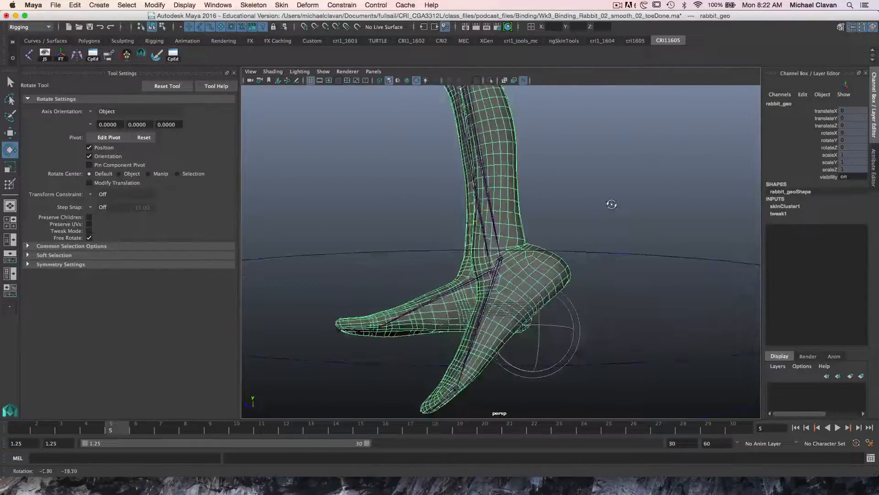
{"action": "left_click", "coordinate": [613, 205]}
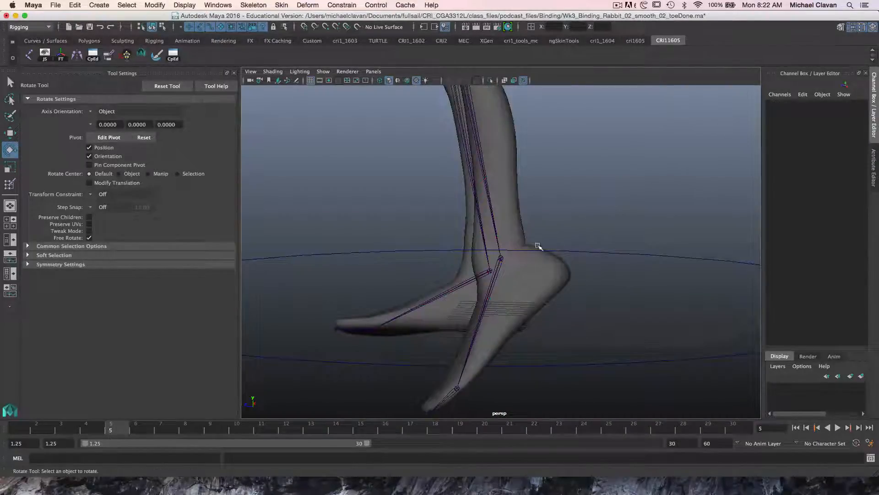
Reopen skin weight painting on the rabbit mesh and smooth lt_leg_03_bind's weights around the back of the left ankle above the heel
{"action": "scroll", "coordinate": [549, 243], "scroll_direction": "up", "scroll_amount": 3}
{"action": "scroll", "coordinate": [567, 240], "scroll_direction": "down", "scroll_amount": 5}
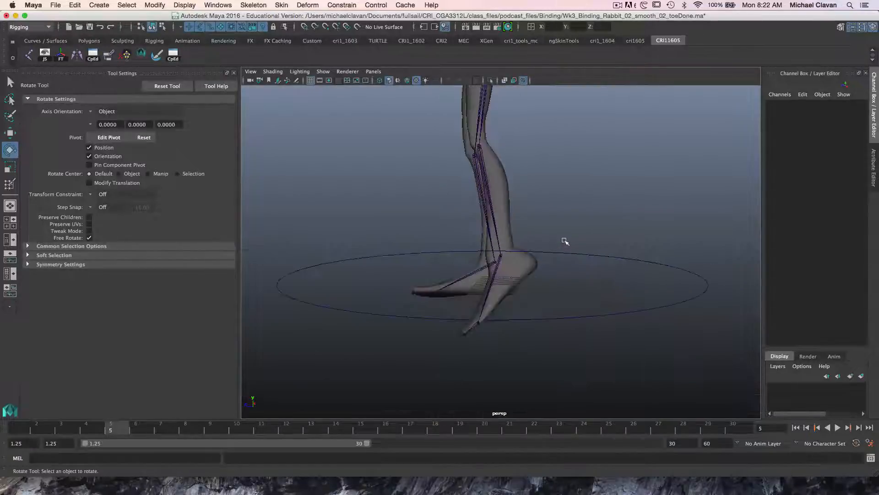
{"action": "scroll", "coordinate": [562, 239], "scroll_direction": "up", "scroll_amount": 5}
{"action": "left_click_drag", "start_coordinate": [575, 229], "coordinate": [567, 247], "text": "alt"}
{"action": "left_click", "coordinate": [568, 247]}
{"action": "scroll", "coordinate": [578, 245], "scroll_direction": "up", "scroll_amount": 4}
{"action": "middle_click_drag", "start_coordinate": [610, 219], "coordinate": [591, 246], "text": "alt"}
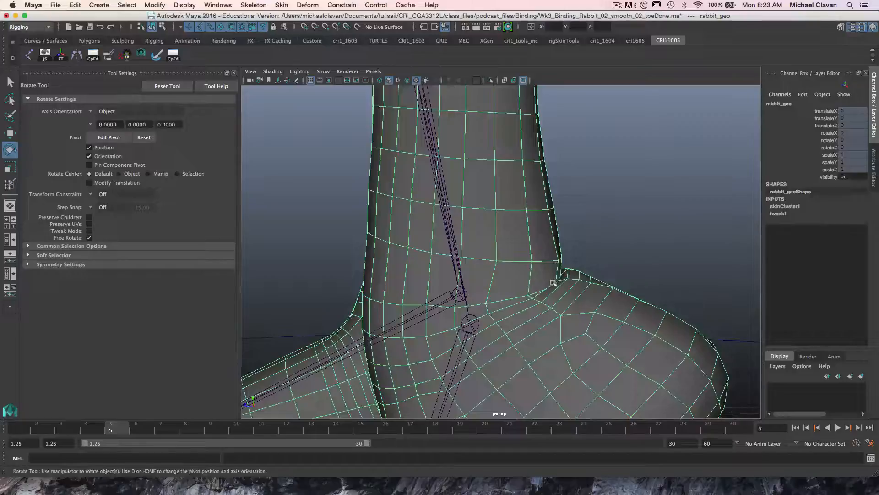
{"action": "left_click_drag", "start_coordinate": [570, 270], "coordinate": [590, 266], "text": "alt"}
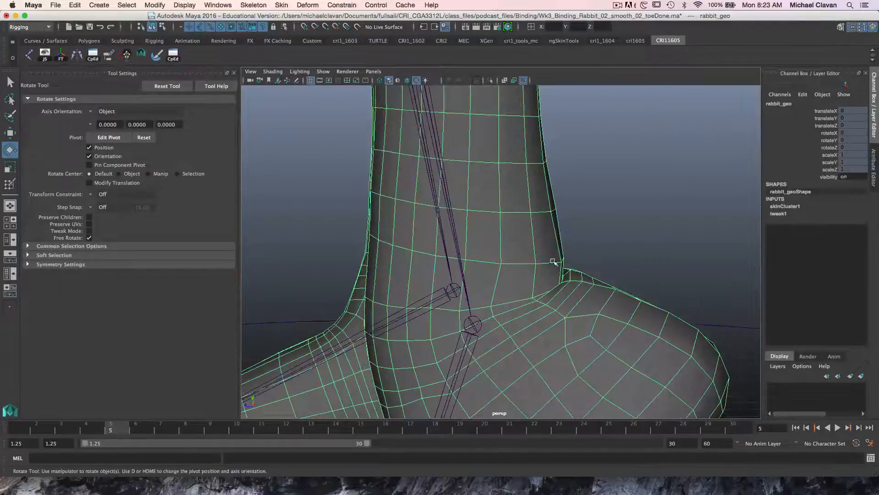
{"action": "mouse_move", "coordinate": [553, 262]}
{"action": "right_mouse_down"}
{"action": "mouse_move", "coordinate": [555, 234]}
{"action": "mouse_move", "coordinate": [519, 208]}
{"action": "right_mouse_up"}
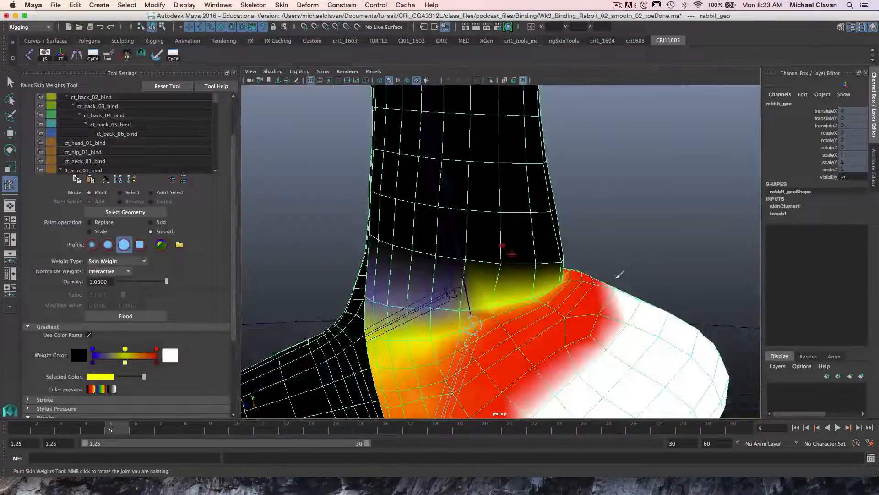
{"action": "middle_click_drag", "start_coordinate": [620, 274], "coordinate": [564, 276], "text": "alt"}
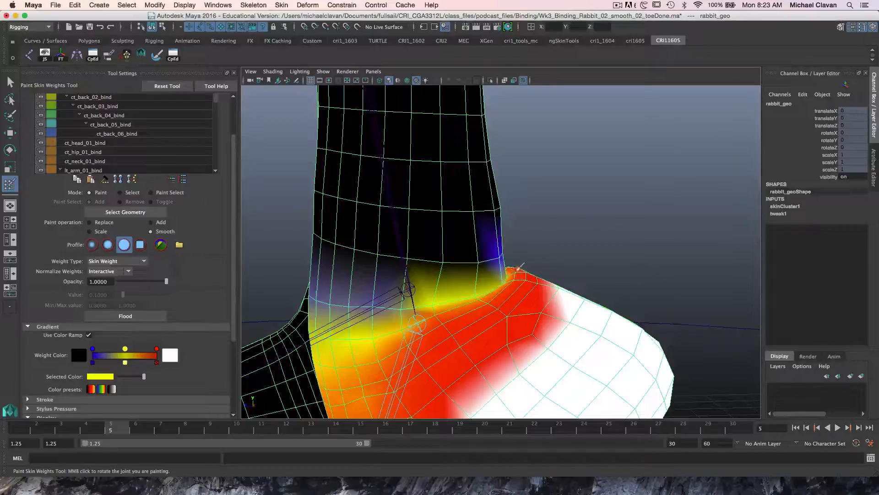
{"action": "left_click_drag", "start_coordinate": [520, 266], "coordinate": [530, 281], "text": "alt"}
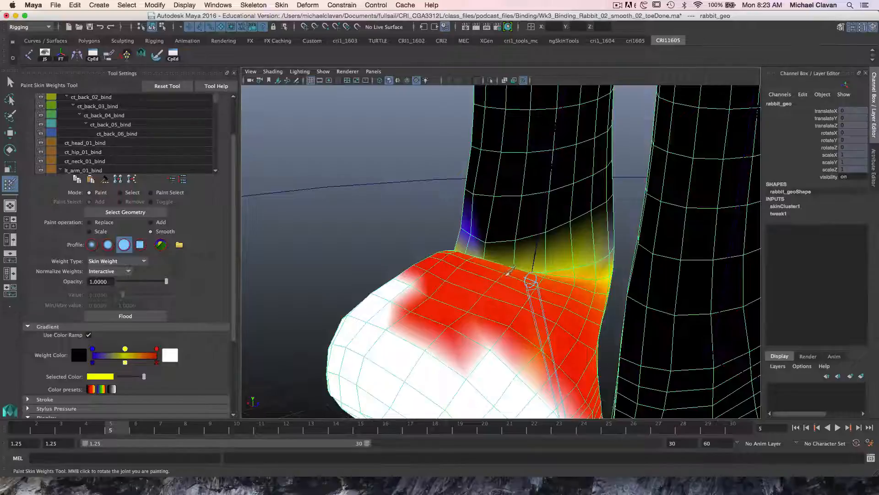
{"action": "left_click_drag", "start_coordinate": [437, 281], "coordinate": [600, 259], "text": "alt"}
Hide the weight color feedback and wireframe and examine the left heel crease's shape up close and from farther away
{"action": "scroll", "coordinate": [147, 306], "scroll_direction": "down", "scroll_amount": 4}
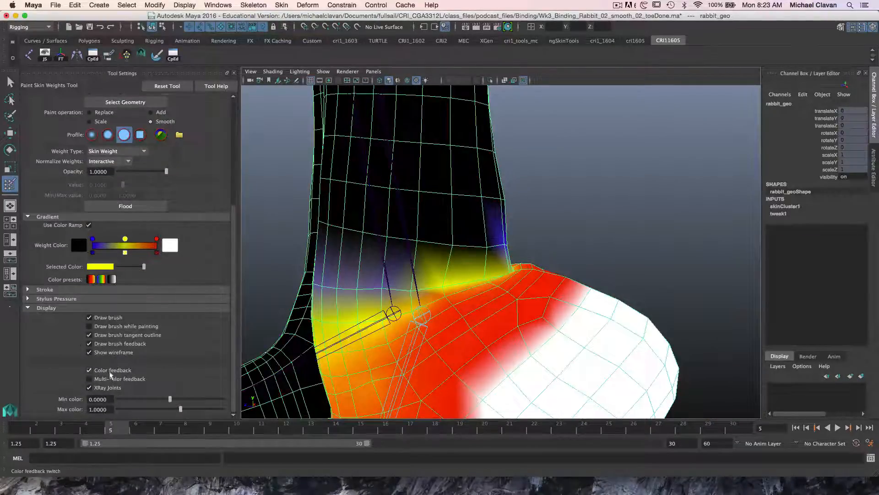
{"action": "left_click", "coordinate": [90, 370]}
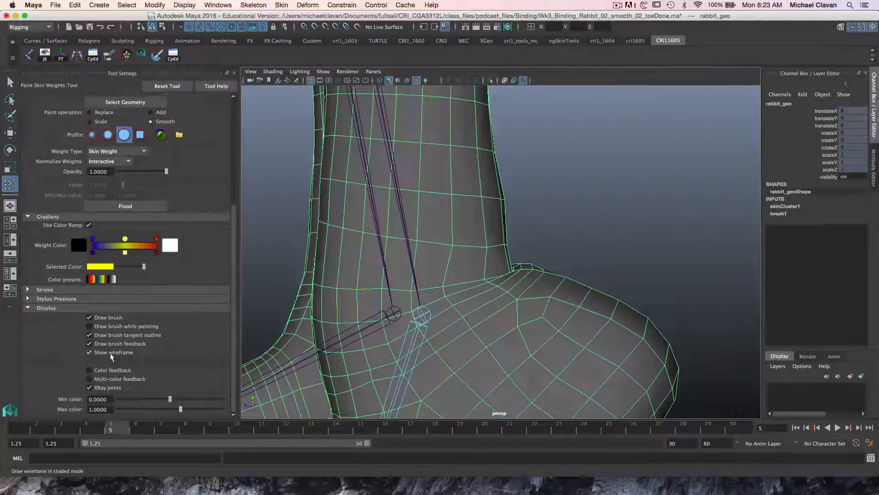
{"action": "left_click", "coordinate": [110, 354]}
{"action": "mouse_move", "coordinate": [544, 292]}
{"action": "left_mouse_down", "text": "alt"}
{"action": "mouse_move", "coordinate": [549, 308]}
{"action": "mouse_move", "coordinate": [538, 281]}
{"action": "mouse_move", "coordinate": [545, 259]}
{"action": "mouse_move", "coordinate": [554, 275]}
{"action": "left_mouse_up", "text": "alt"}
{"action": "scroll", "coordinate": [555, 268], "scroll_direction": "down", "scroll_amount": 6}
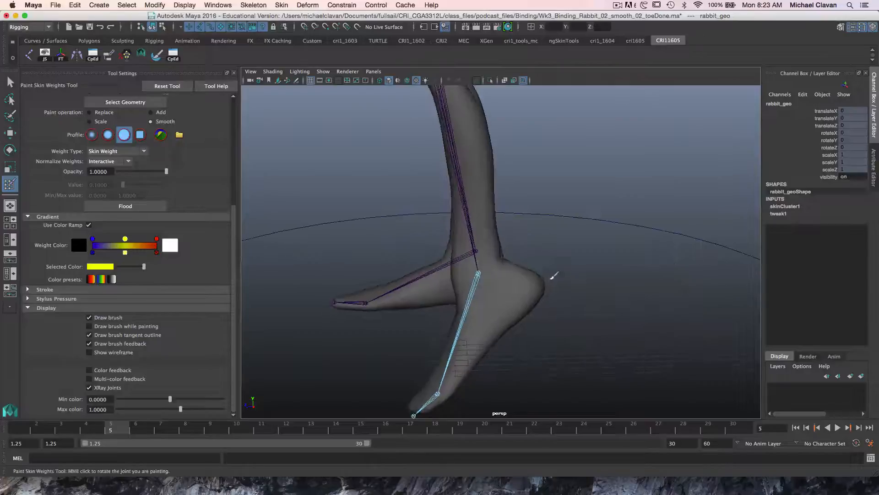
{"action": "scroll", "coordinate": [556, 270], "scroll_direction": "up", "scroll_amount": 6}
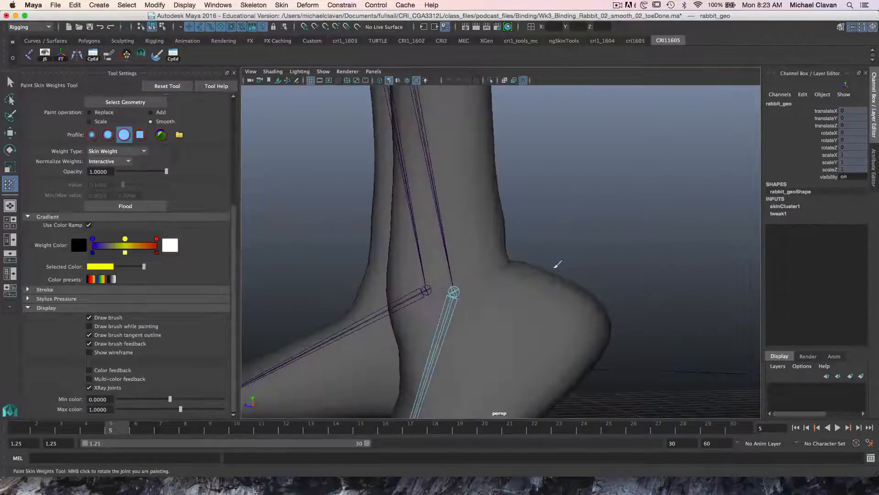
{"action": "scroll", "coordinate": [566, 254], "scroll_direction": "up", "scroll_amount": 1}
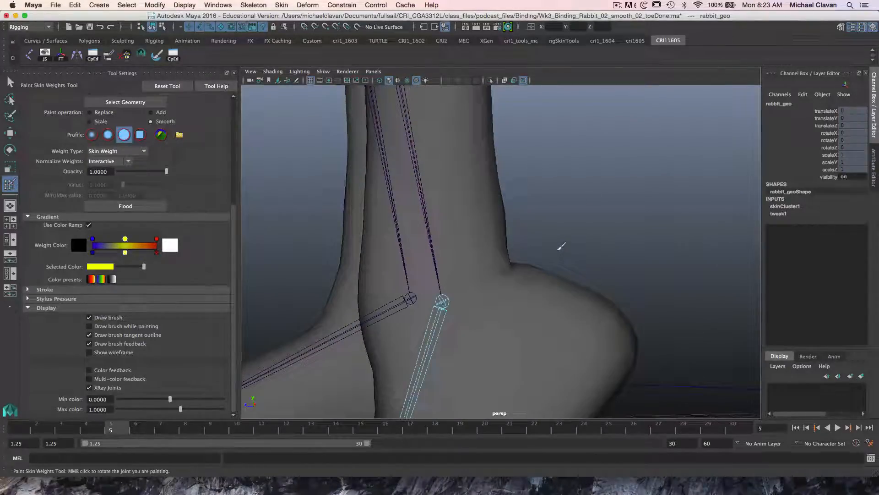
{"action": "scroll", "coordinate": [561, 246], "scroll_direction": "down", "scroll_amount": 5}
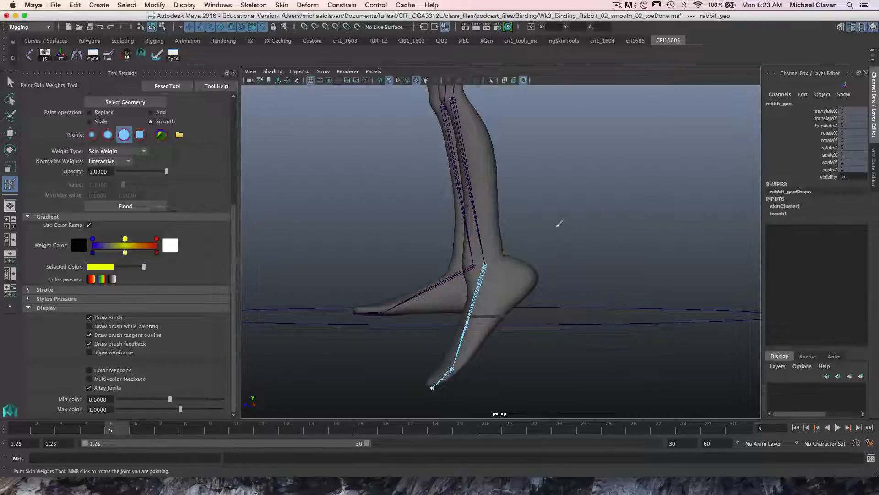
Reselect the rabbit mesh, reopen skin weight painting, and turn color feedback and the wireframe display back on
{"action": "key", "text": "w"}
{"action": "left_click", "coordinate": [562, 223]}
{"action": "left_click_drag", "start_coordinate": [562, 222], "coordinate": [531, 242], "text": "alt"}
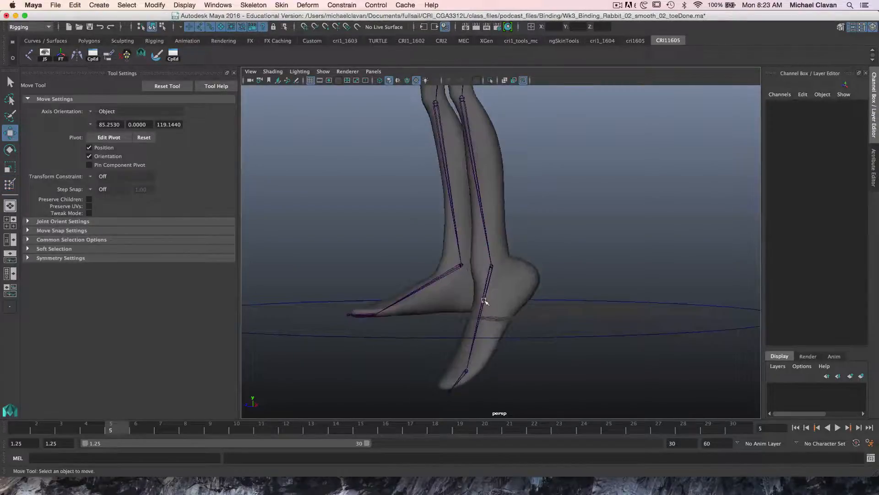
{"action": "left_click", "coordinate": [486, 298]}
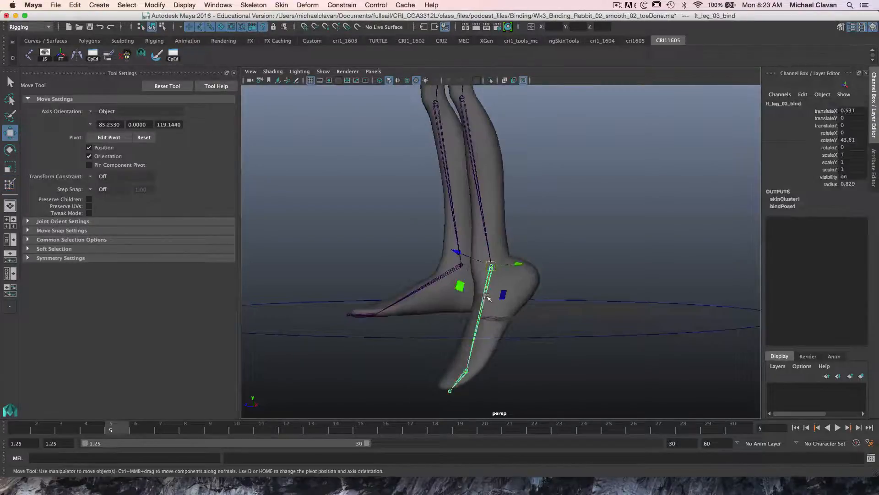
{"action": "left_click", "coordinate": [513, 286]}
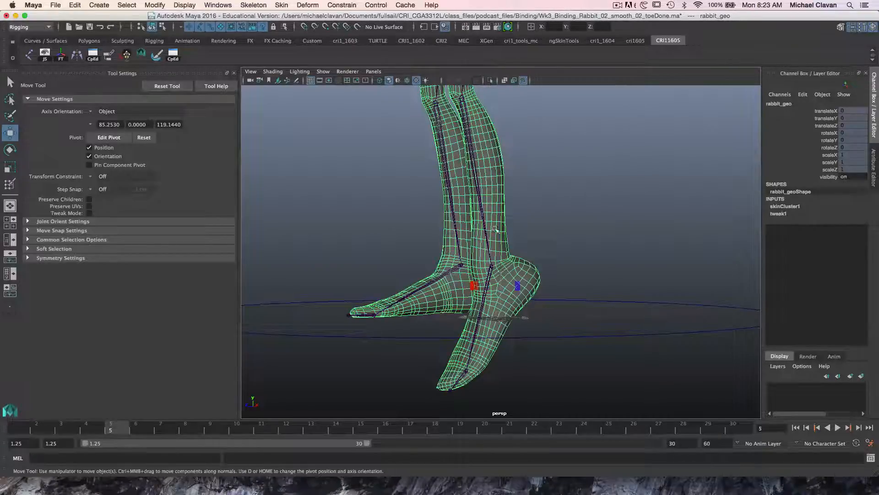
{"action": "right_click_drag", "start_coordinate": [496, 229], "coordinate": [438, 207]}
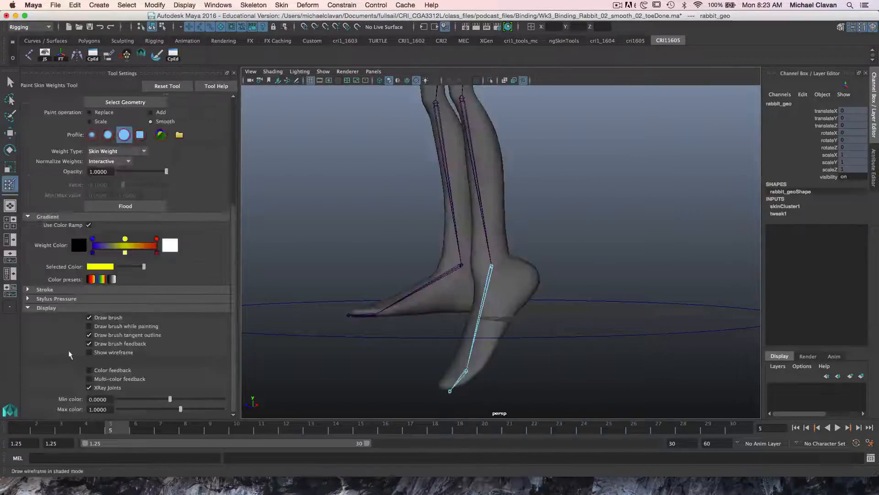
{"action": "left_click", "coordinate": [100, 370]}
{"action": "left_click", "coordinate": [103, 352]}
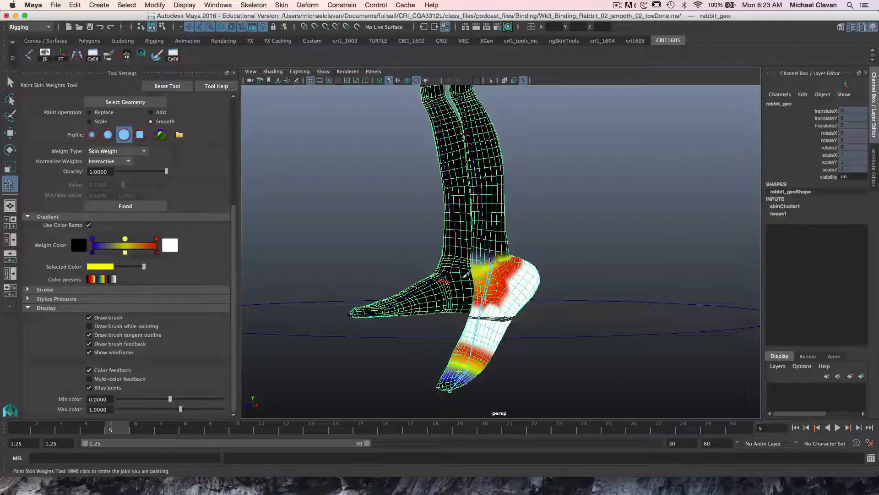
Select lt_leg_03_bind and rotate the left foot sideways to about 32.7° in Z to test the ankle's side bend
{"action": "key", "text": "w"}
{"action": "scroll", "coordinate": [567, 215], "scroll_direction": "up", "scroll_amount": 2}
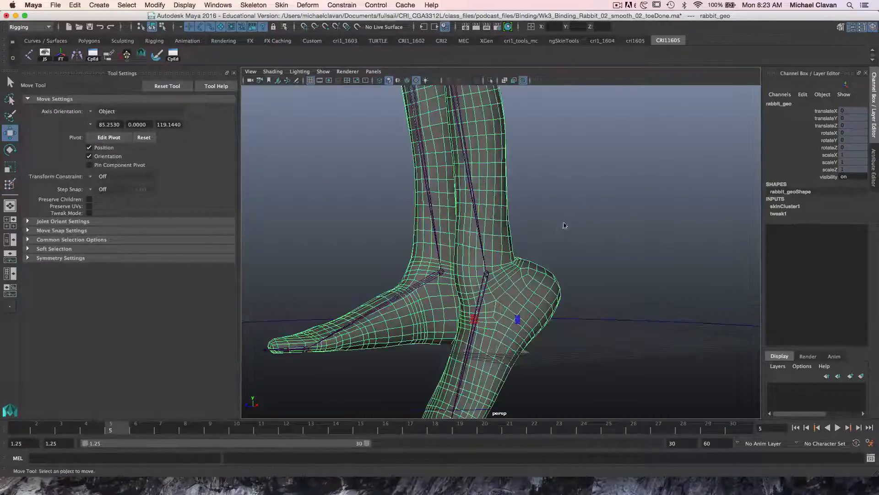
{"action": "left_click", "coordinate": [564, 222]}
{"action": "left_click", "coordinate": [487, 296]}
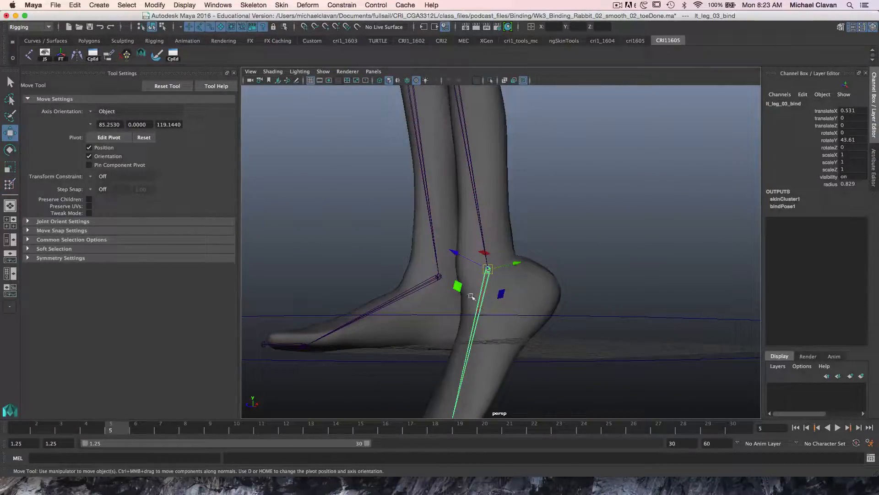
{"action": "key", "text": "e"}
{"action": "left_click_drag", "start_coordinate": [472, 293], "coordinate": [545, 274]}
{"action": "left_click_drag", "start_coordinate": [546, 274], "coordinate": [501, 290], "text": "alt"}
{"action": "scroll", "coordinate": [514, 242], "scroll_direction": "up", "scroll_amount": 3}
Reopen skin weight painting on the rabbit mesh and smooth the foot joint's weights around the side and front of the left ankle
{"action": "left_click", "coordinate": [501, 224]}
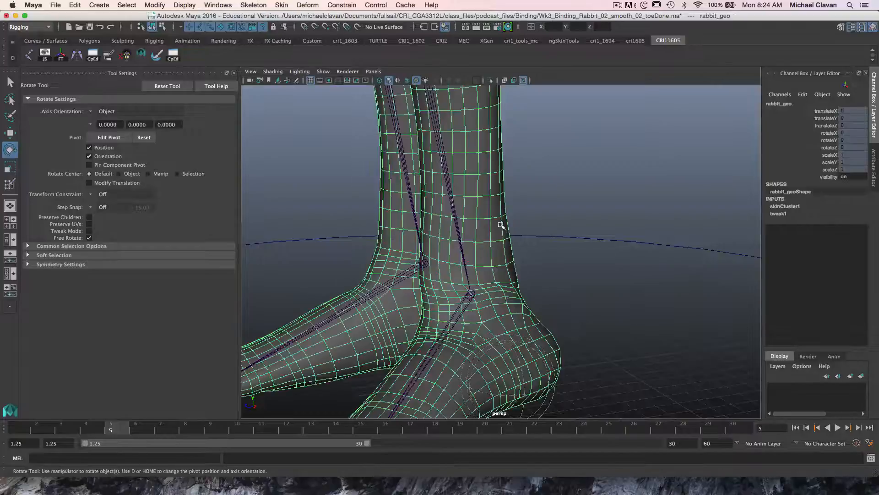
{"action": "right_click_drag", "start_coordinate": [501, 225], "coordinate": [523, 349]}
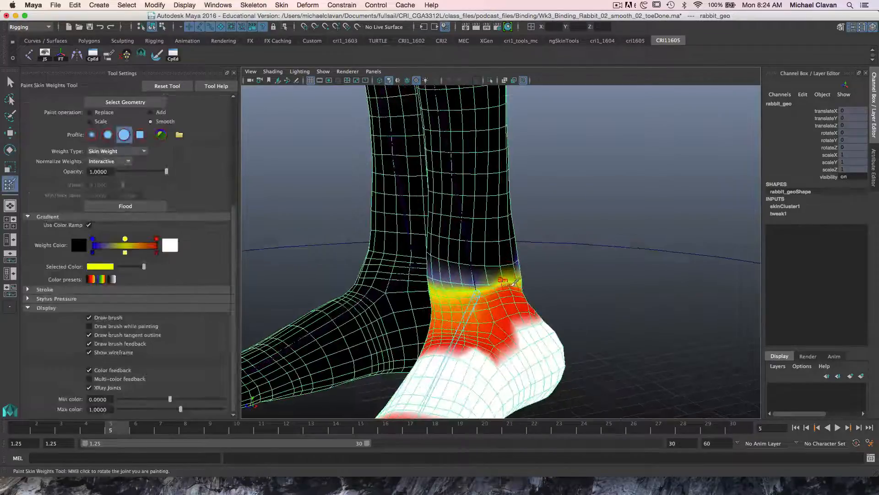
{"action": "mouse_move", "coordinate": [528, 286]}
{"action": "left_mouse_down", "text": "alt"}
{"action": "mouse_move", "coordinate": [540, 285]}
{"action": "mouse_move", "coordinate": [513, 288]}
{"action": "mouse_move", "coordinate": [541, 278]}
{"action": "mouse_move", "coordinate": [517, 284]}
{"action": "left_mouse_up", "text": "alt"}
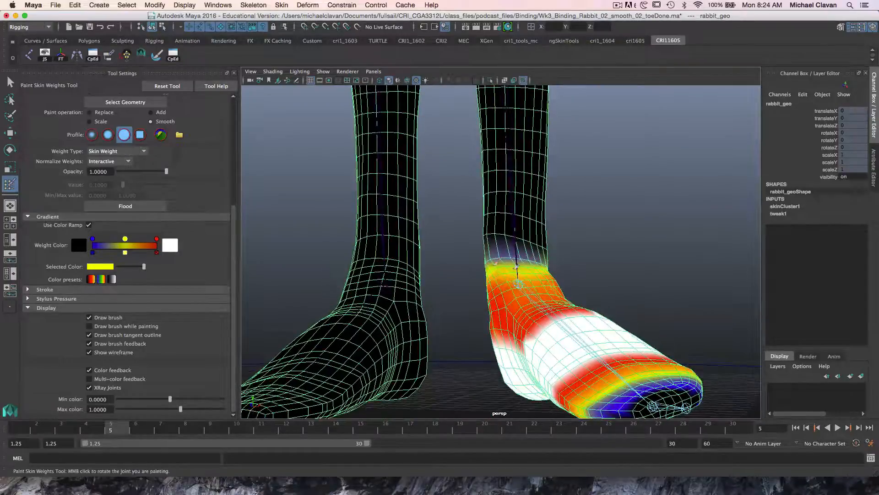
{"action": "mouse_move", "coordinate": [557, 259]}
{"action": "left_mouse_down", "text": "alt"}
{"action": "mouse_move", "coordinate": [402, 262]}
{"action": "mouse_move", "coordinate": [535, 247]}
{"action": "mouse_move", "coordinate": [556, 260]}
{"action": "left_mouse_up", "text": "alt"}
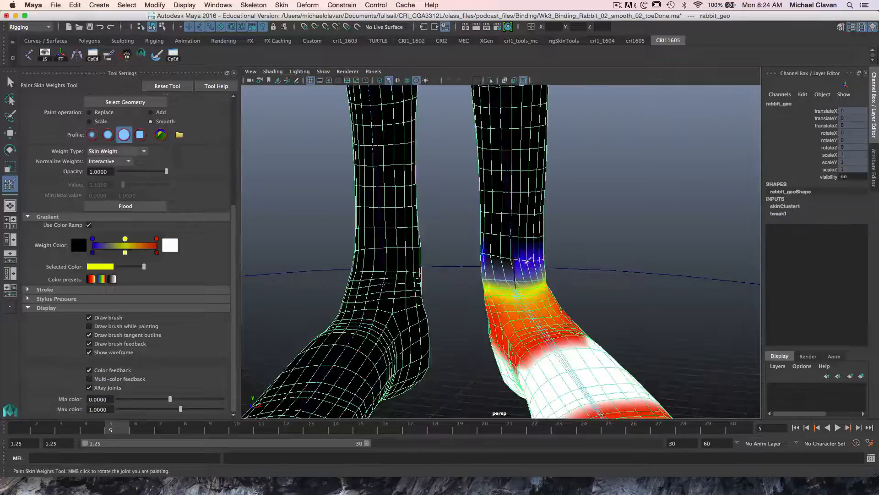
{"action": "left_click_drag", "start_coordinate": [489, 256], "coordinate": [543, 261], "text": "alt"}
Select lt_leg_03_bind and rotate it freely to about 3.1°, 48° and 34.9° in X, Y and Z to test the combined bend
{"action": "key", "text": "w"}
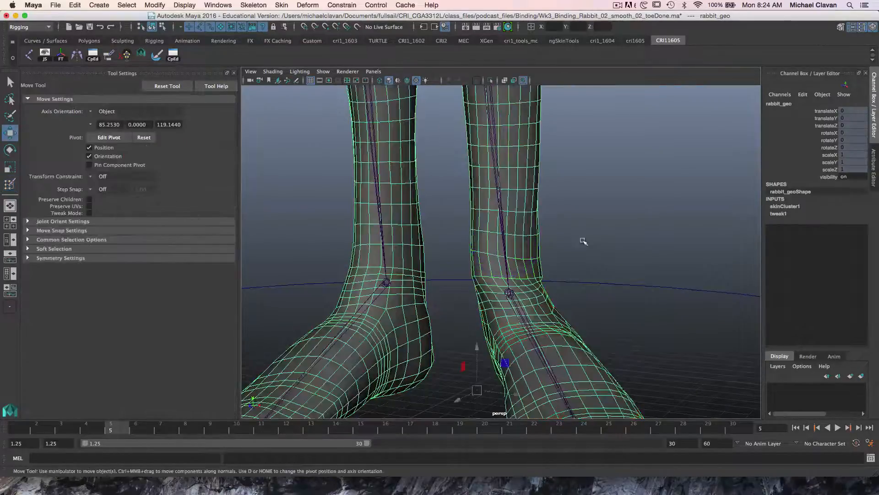
{"action": "left_click", "coordinate": [583, 242]}
{"action": "left_click_drag", "start_coordinate": [583, 241], "coordinate": [543, 266], "text": "alt"}
{"action": "left_click", "coordinate": [483, 315]}
{"action": "key", "text": "e"}
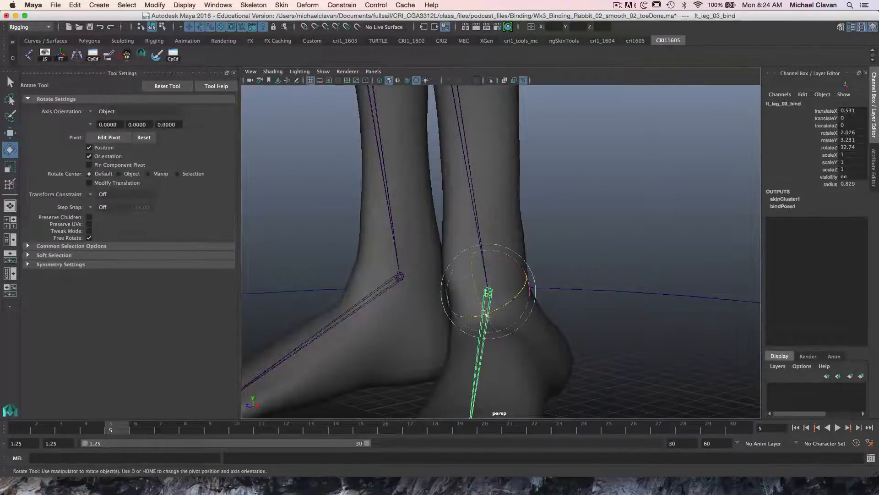
{"action": "left_click_drag", "start_coordinate": [483, 315], "coordinate": [474, 280]}
{"action": "left_click_drag", "start_coordinate": [474, 280], "coordinate": [452, 299], "text": "alt"}
{"action": "scroll", "coordinate": [458, 295], "scroll_direction": "down", "scroll_amount": 4}
Reset lt_leg_03_bind's X, Y and Z rotations to 0
{"action": "left_click_drag", "start_coordinate": [850, 133], "coordinate": [850, 149]}
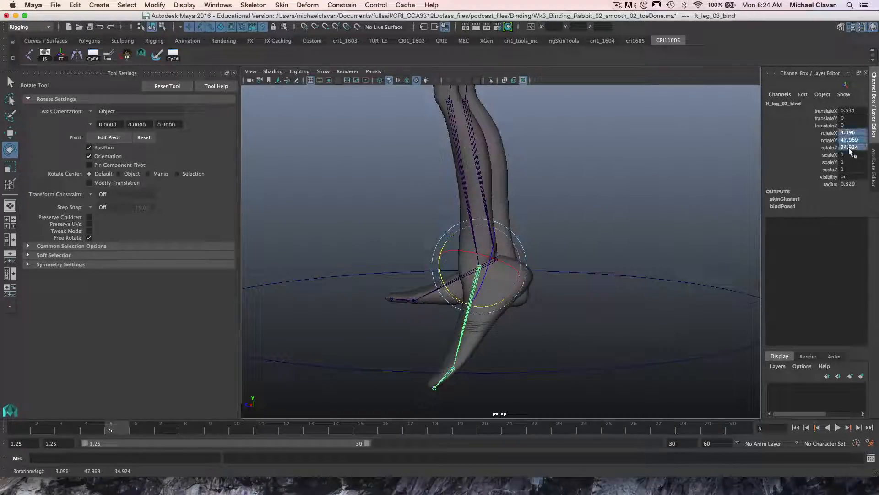
{"action": "type", "text": "0"}
{"action": "key", "text": "Return"}
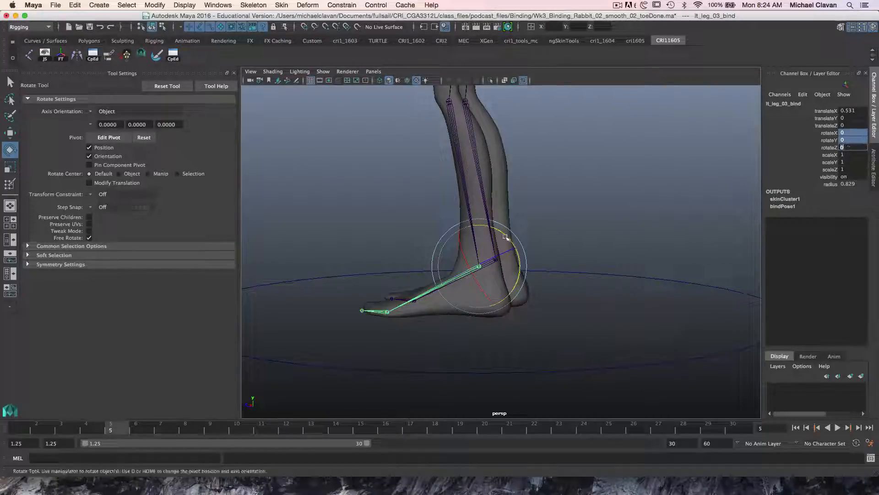
Test the ankle by rotating the foot joint to about 69.9° and -58.6° in Y, and return its rotations to 0
{"action": "left_click_drag", "start_coordinate": [506, 237], "coordinate": [466, 240]}
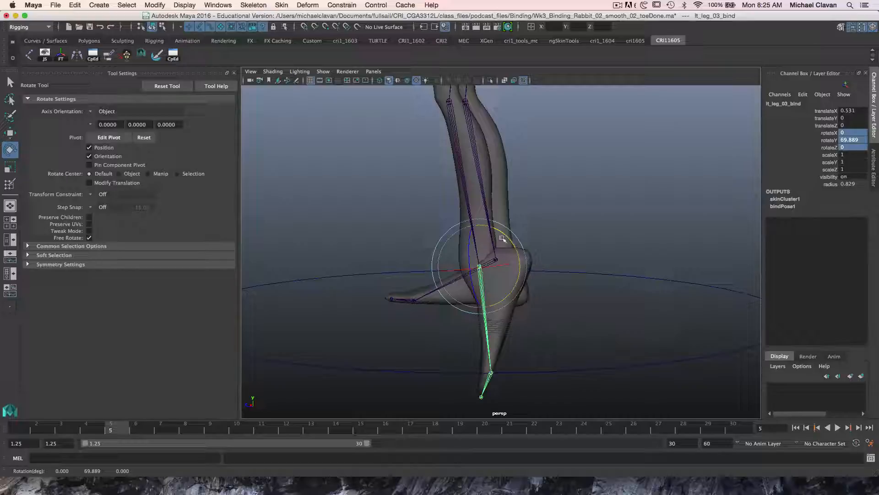
{"action": "mouse_move", "coordinate": [502, 238]}
{"action": "left_mouse_down"}
{"action": "mouse_move", "coordinate": [504, 298]}
{"action": "mouse_move", "coordinate": [488, 309]}
{"action": "left_mouse_up"}
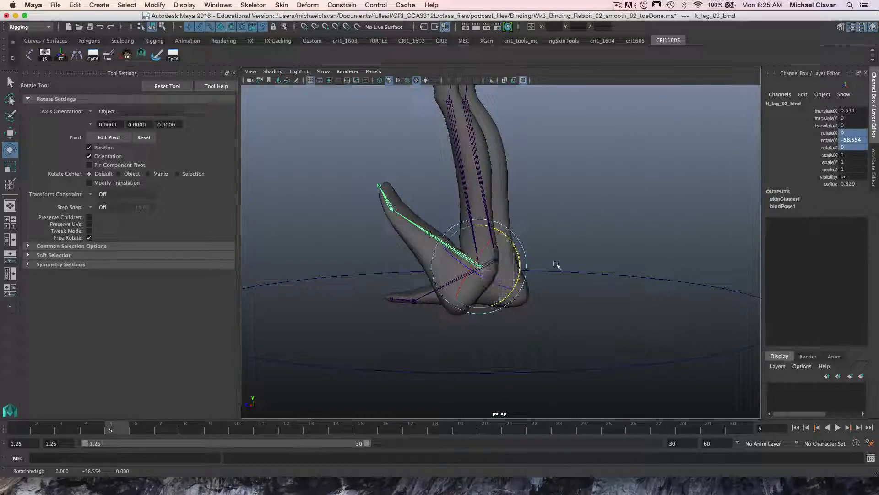
{"action": "key", "text": "z"}
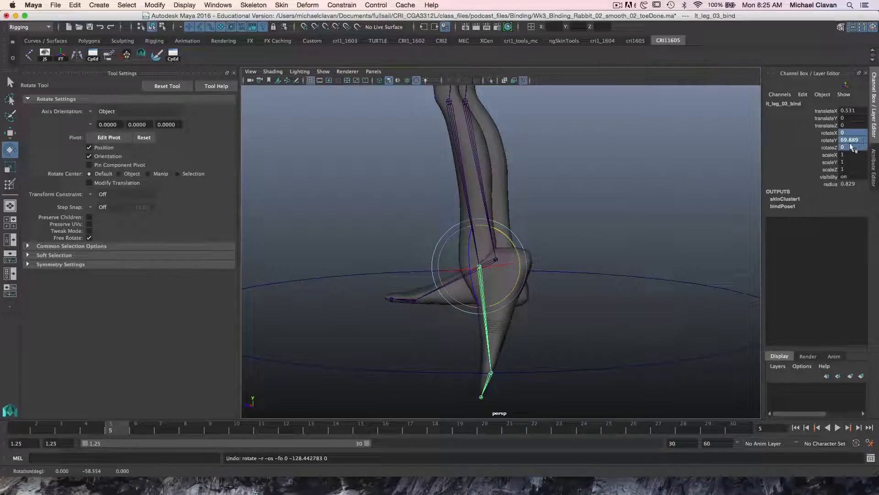
{"action": "key", "text": "Return"}
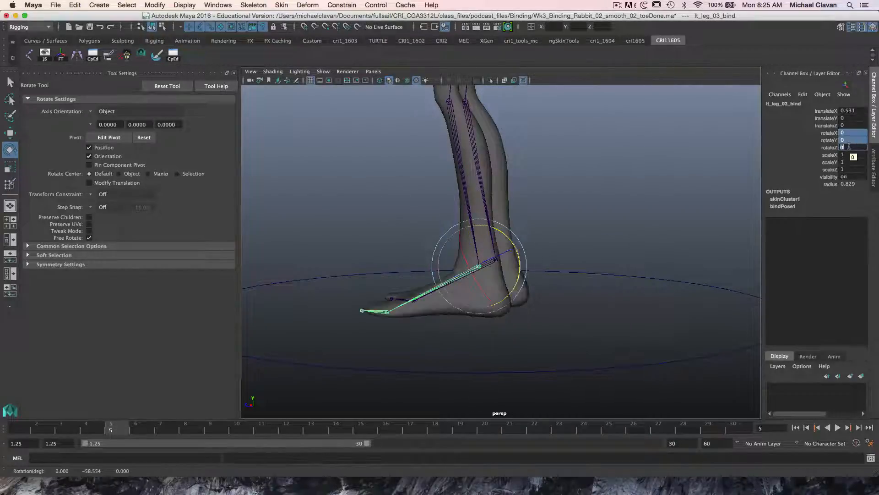